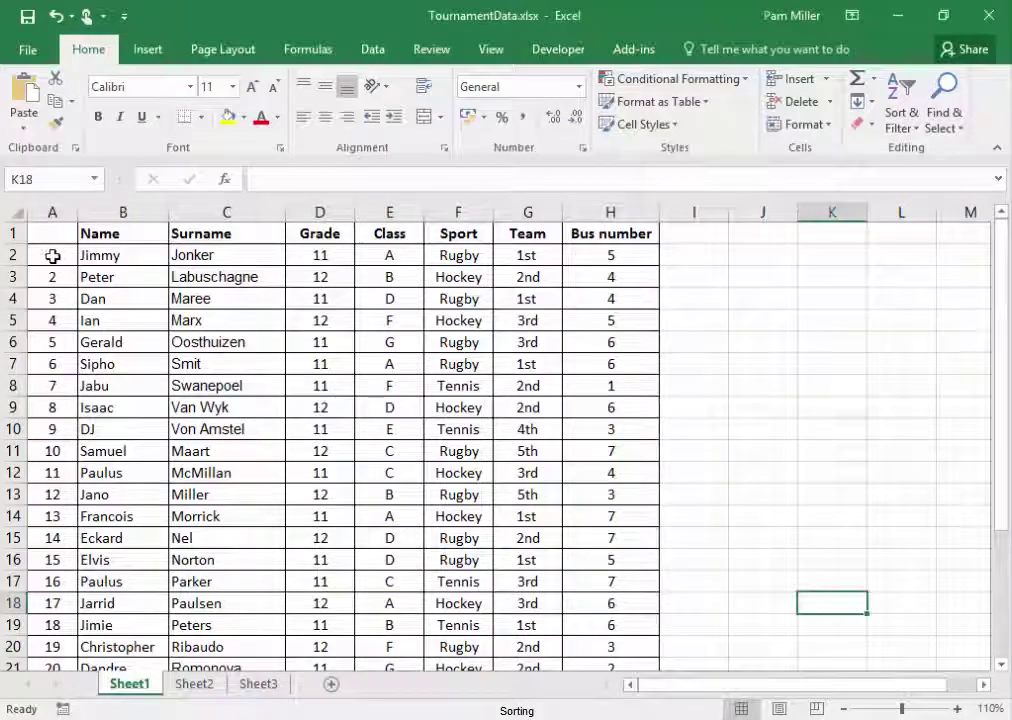
Sort participant rows 2–28 by Bus number, largest to smallest, keeping rows intact
mouse_move(53, 255)
left_mouse_down()
mouse_move(596, 287)
mouse_move(585, 682)
left_mouse_up()
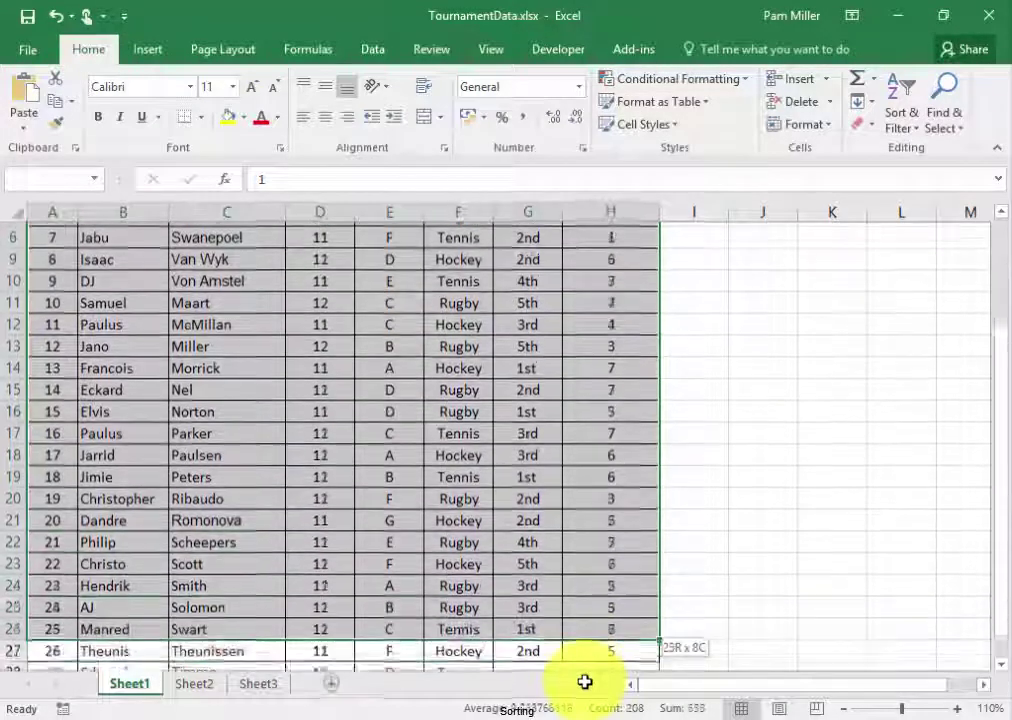
left_click_drag(585, 682, 581, 627)
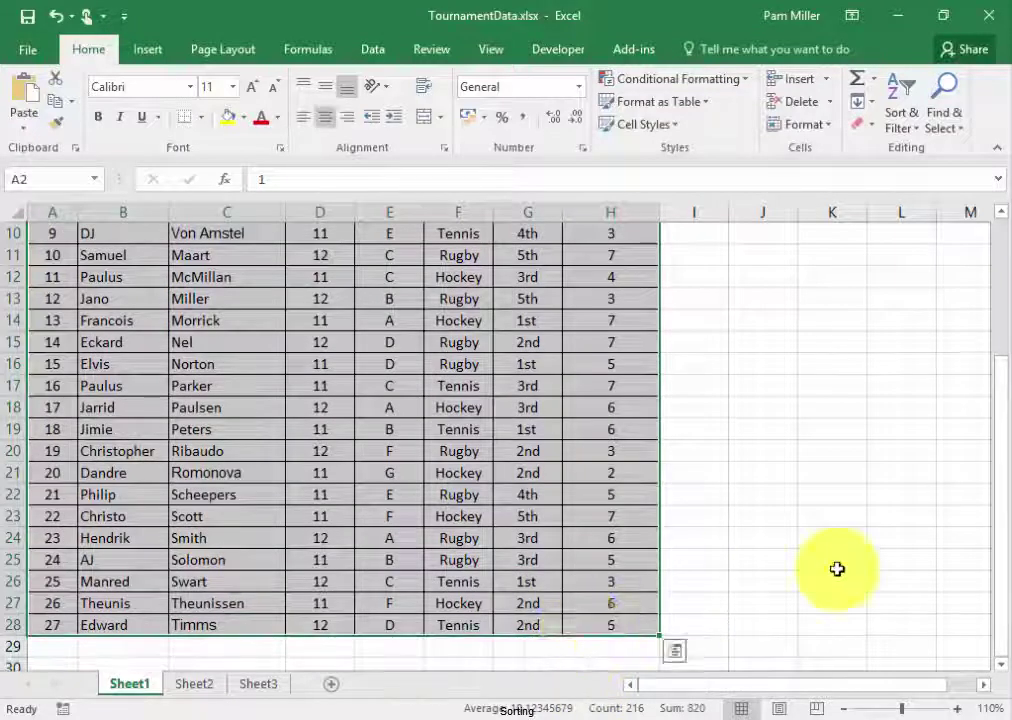
left_click(895, 132)
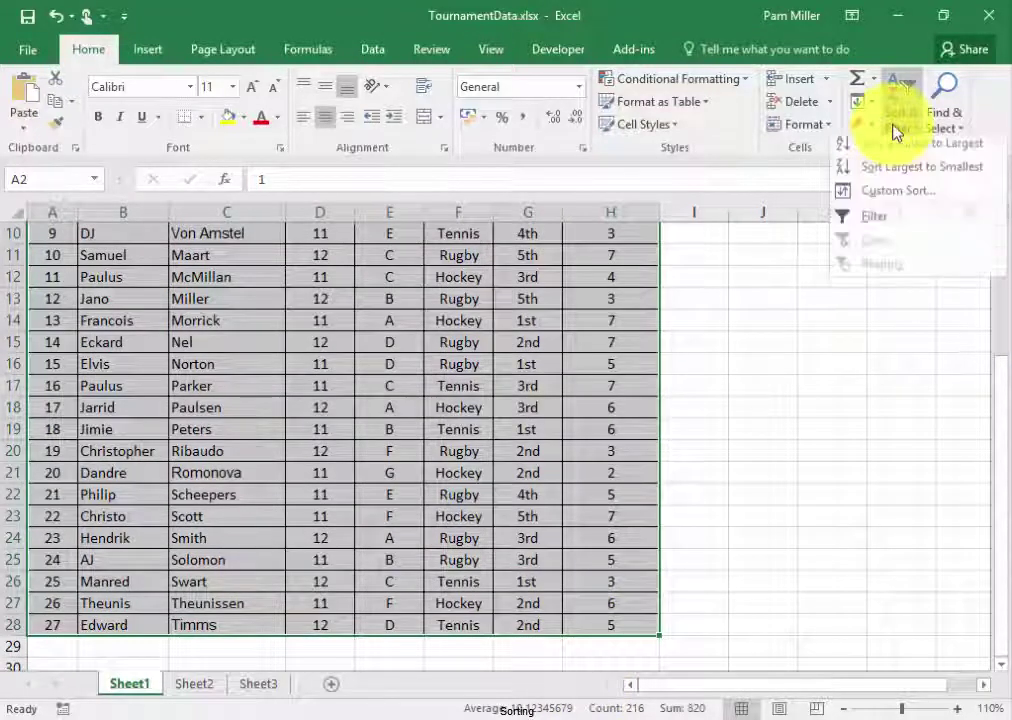
left_click(892, 202)
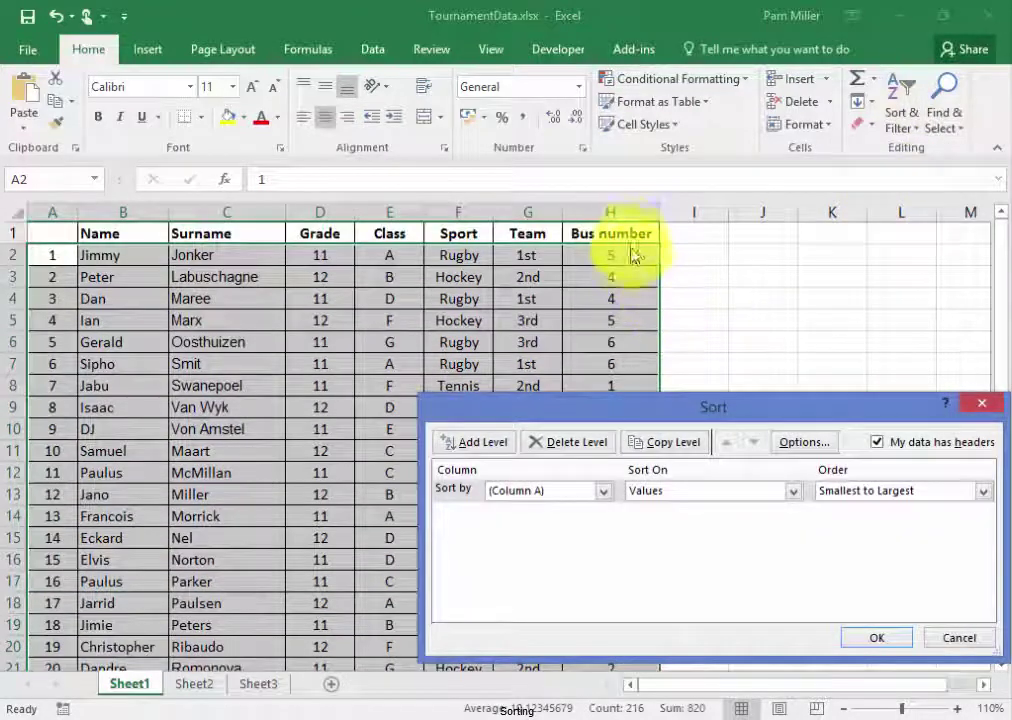
left_click(604, 500)
left_click(584, 603)
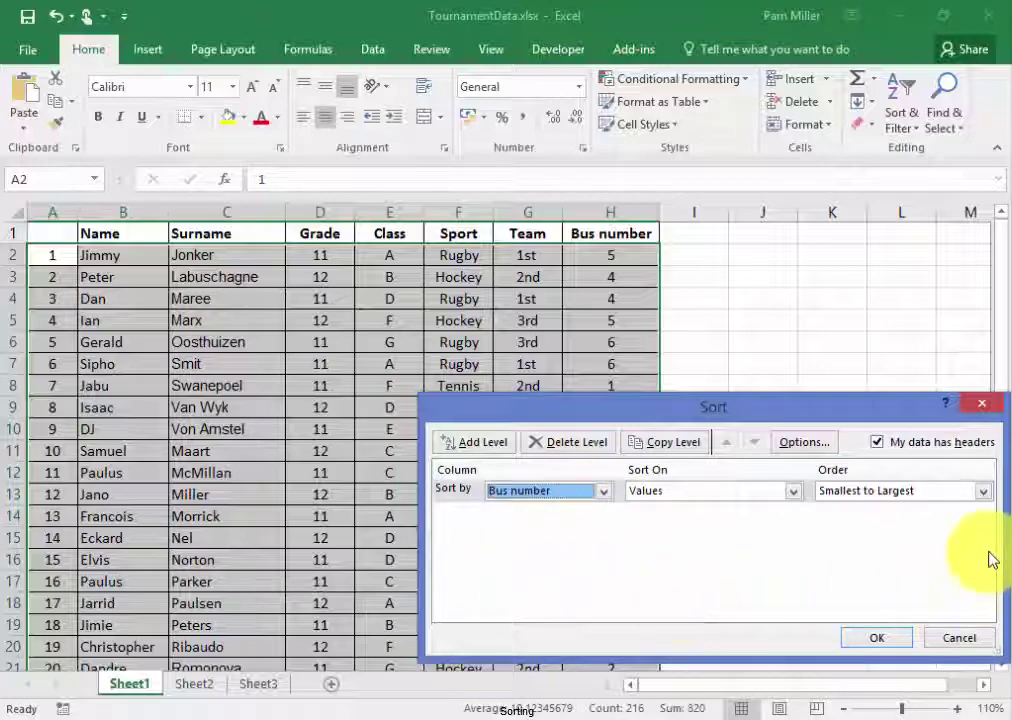
left_click(983, 491)
left_click(950, 522)
left_click(874, 637)
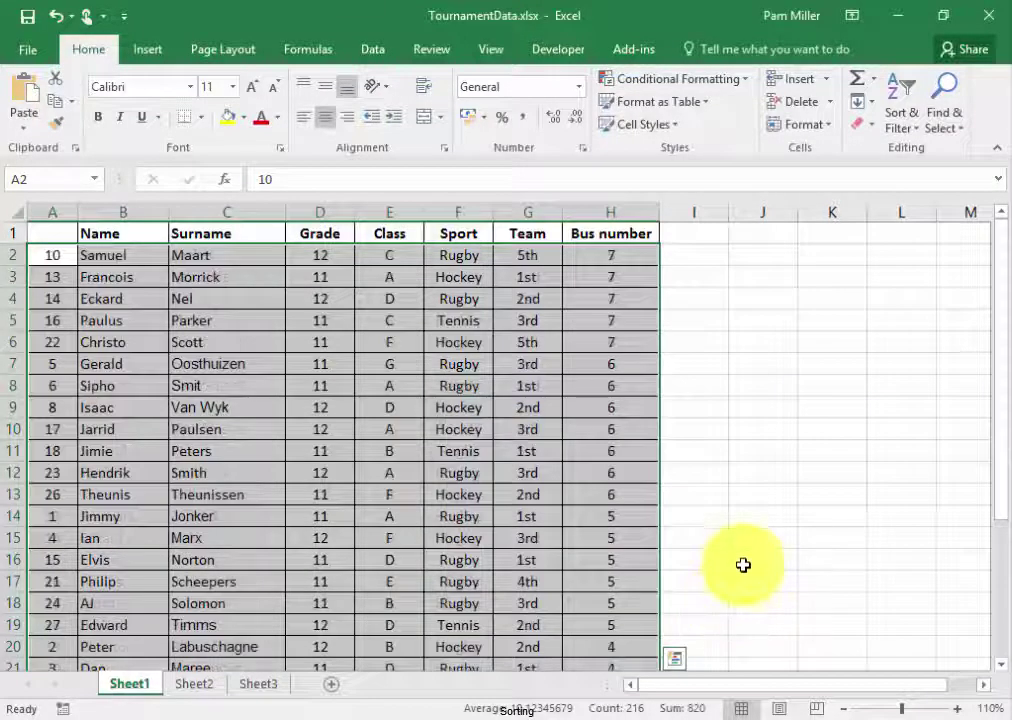
left_click(743, 564)
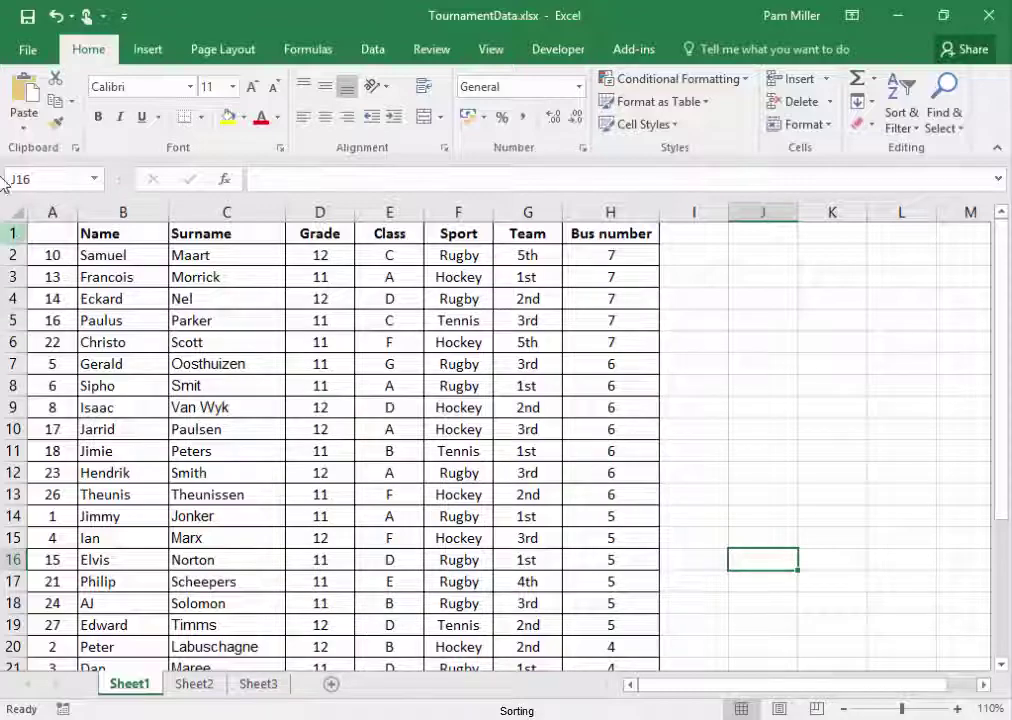
Save the bus-sorted workbook as Bus.xlsx in the current folder
left_click(25, 50)
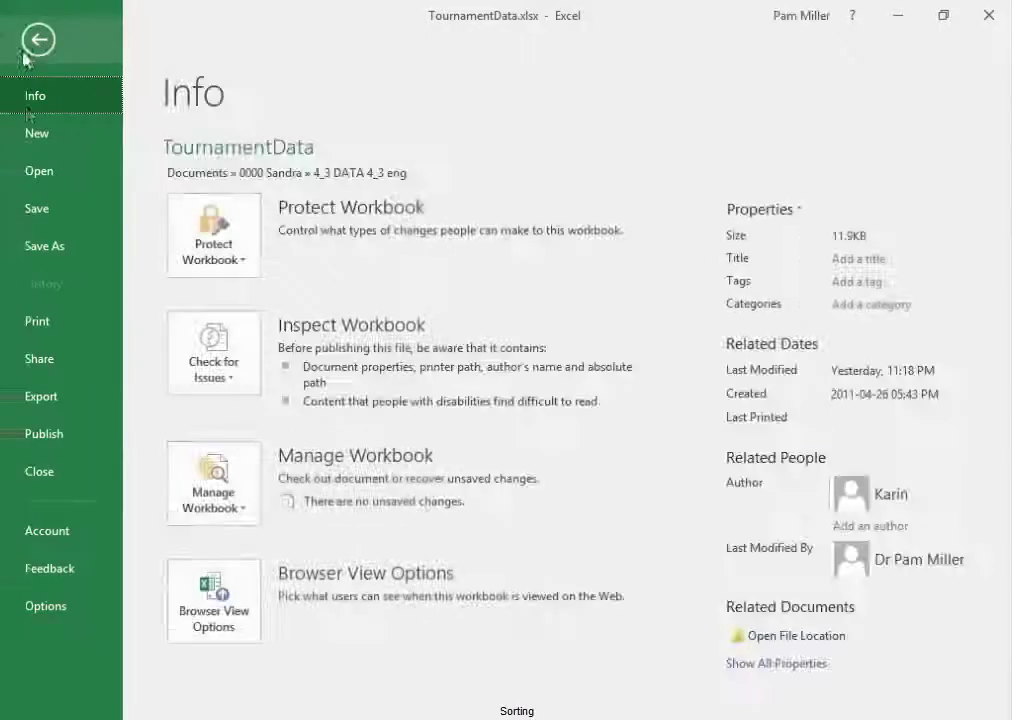
left_click(28, 246)
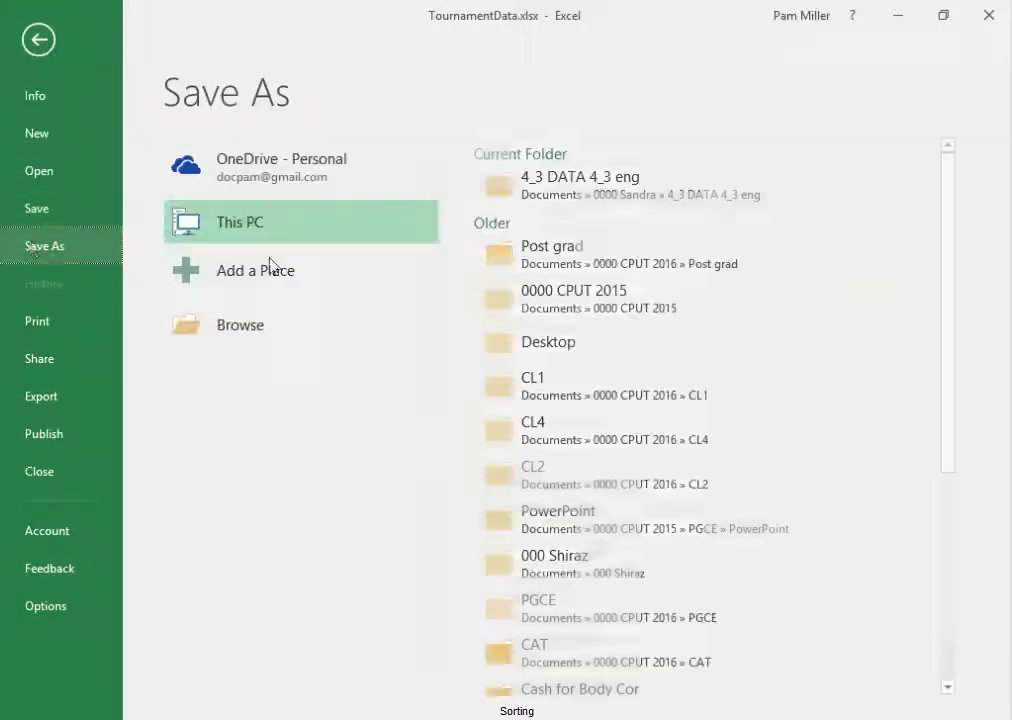
left_click(618, 195)
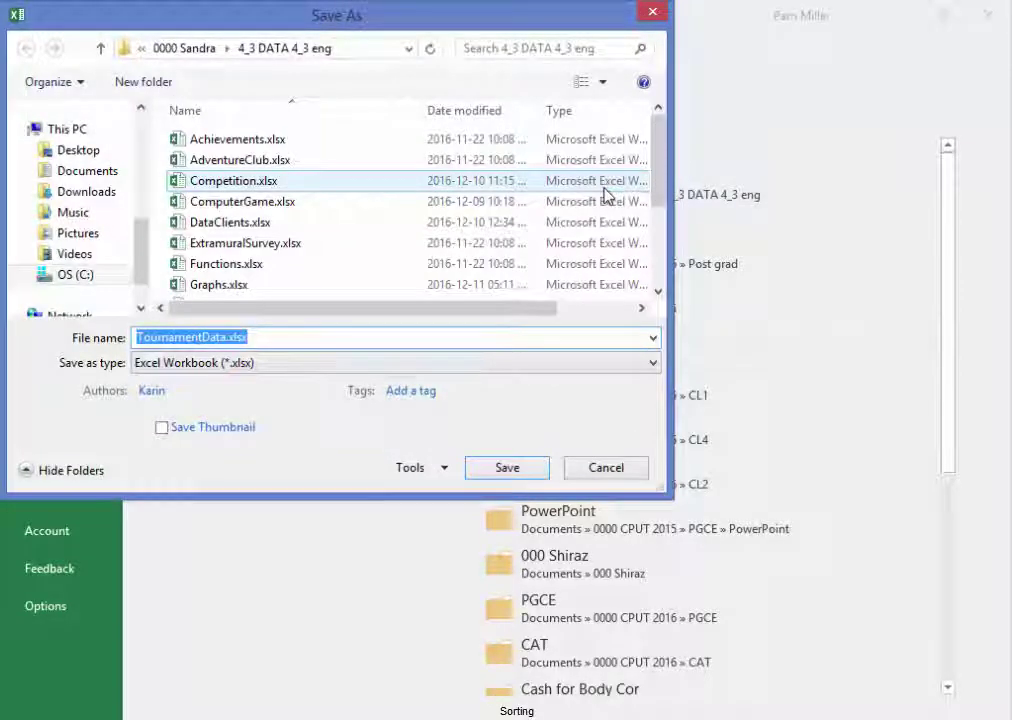
type("Bus")
key("Return")
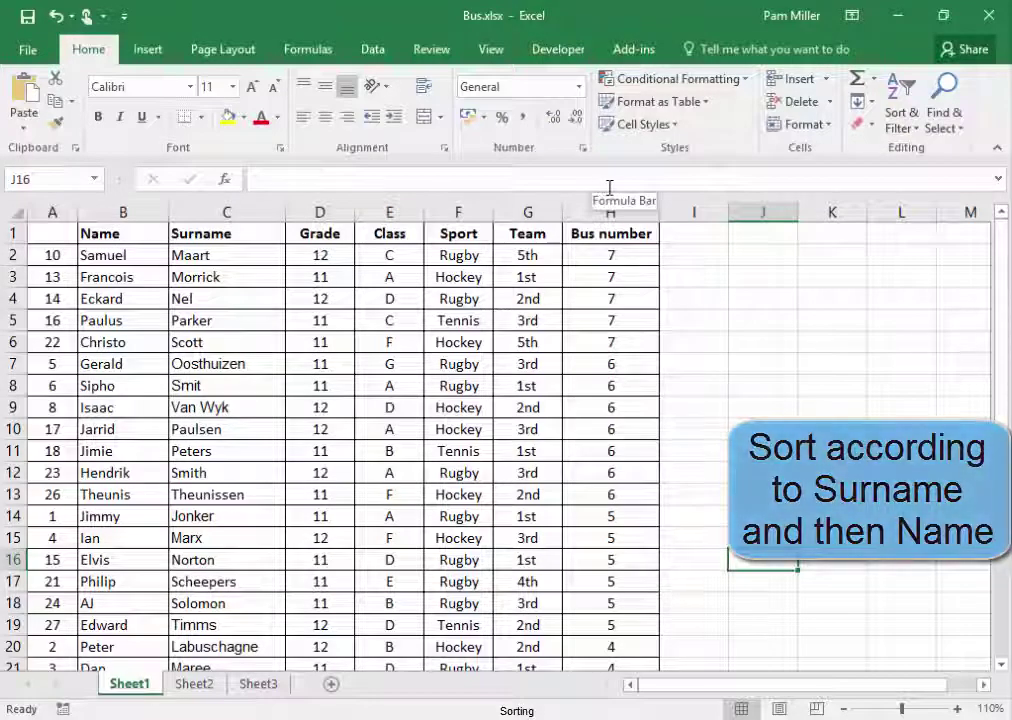
Select the table A1:H28 and make Surname the first custom sort key
left_click(52, 237)
left_click_drag(167, 236, 643, 672)
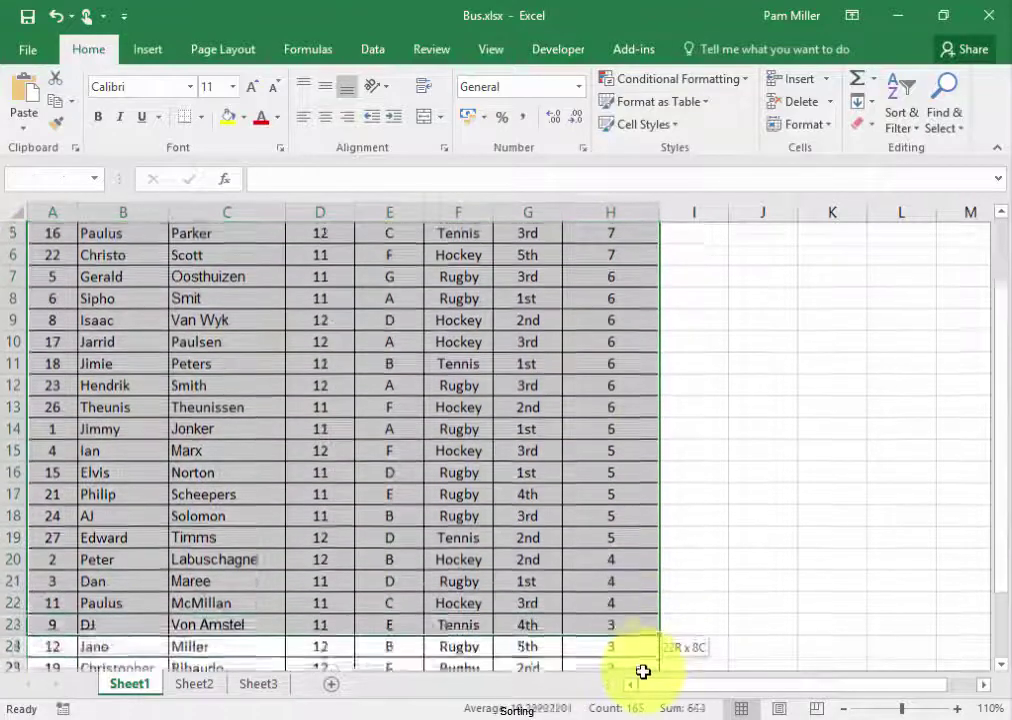
left_click_drag(643, 672, 639, 627)
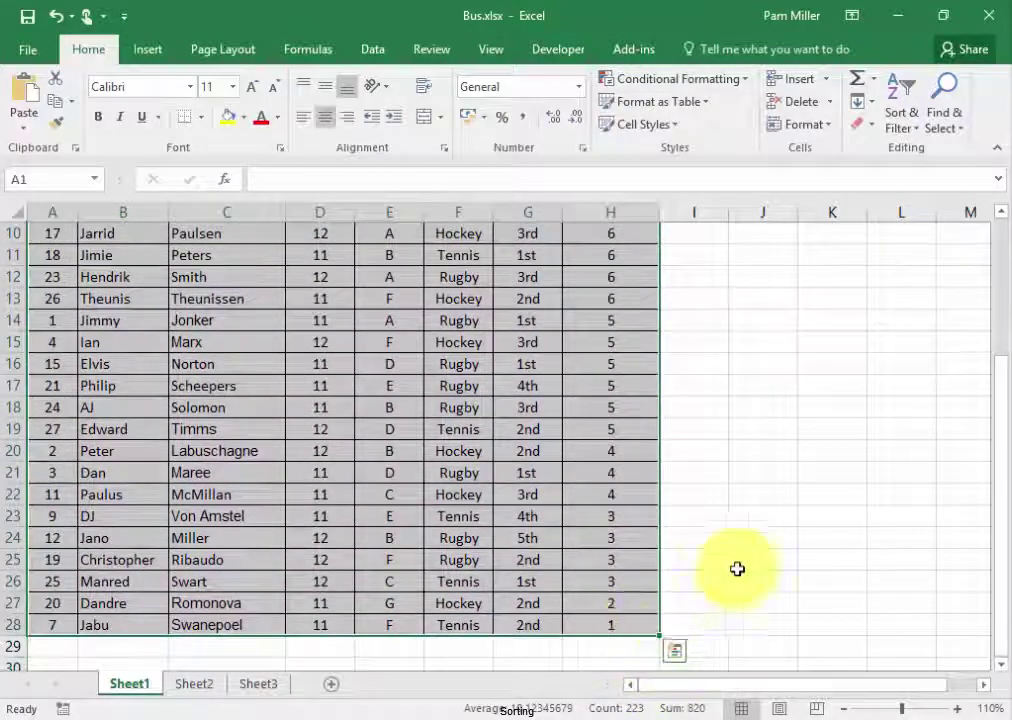
left_click(899, 128)
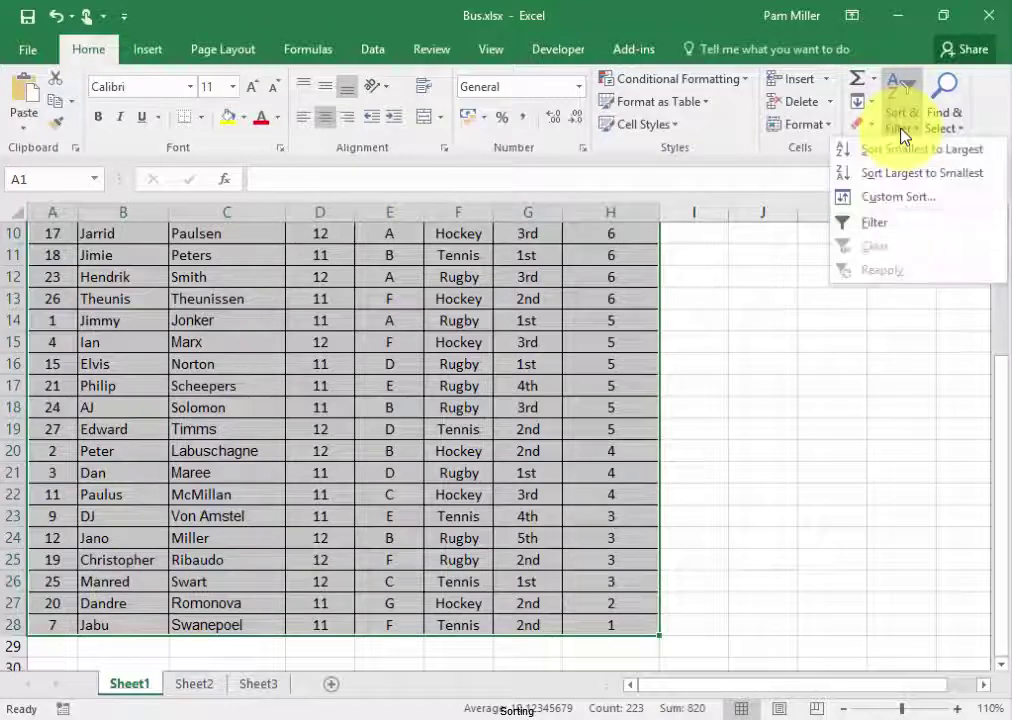
left_click(892, 201)
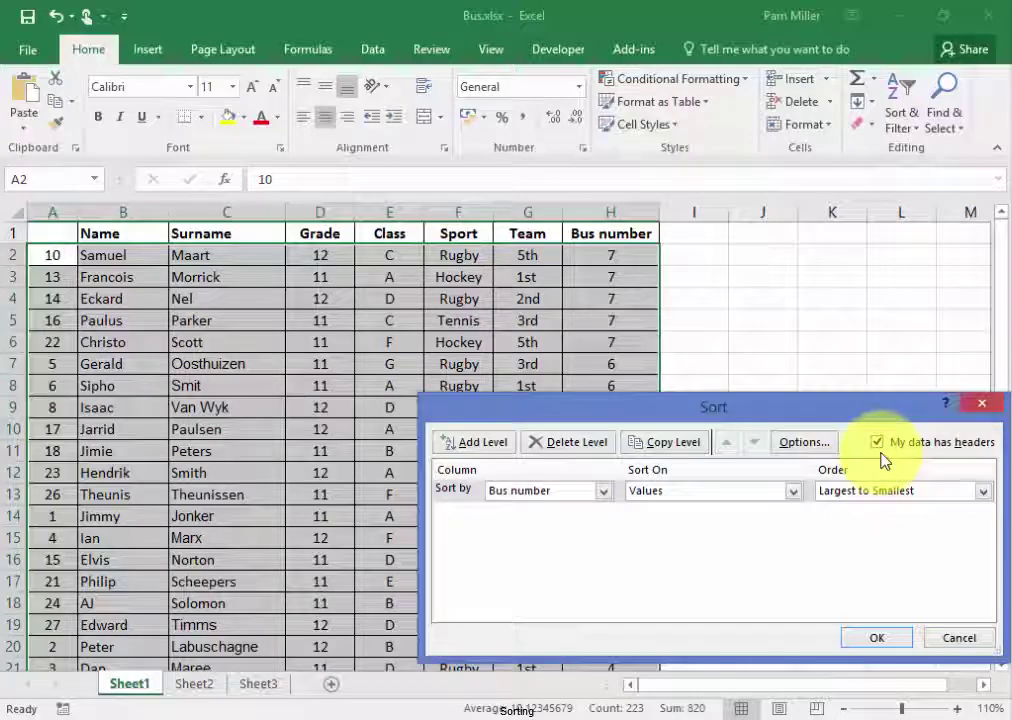
left_click(604, 494)
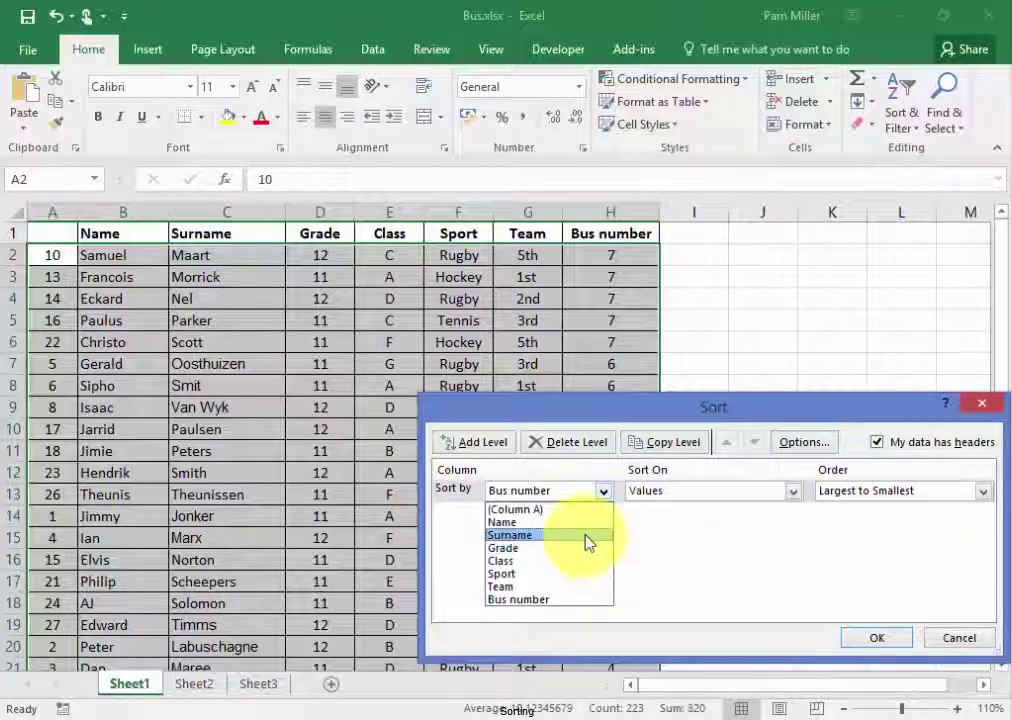
left_click(588, 538)
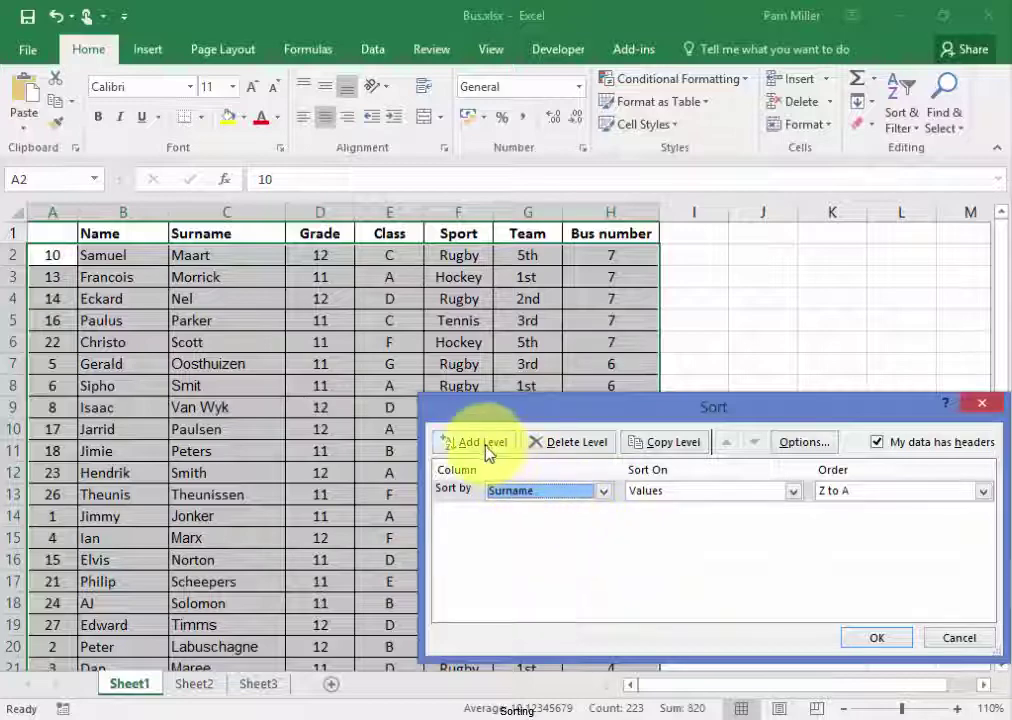
Add Name as a second sort level, A to Z, and apply the sort
left_click(485, 446)
left_click(603, 514)
left_click(593, 547)
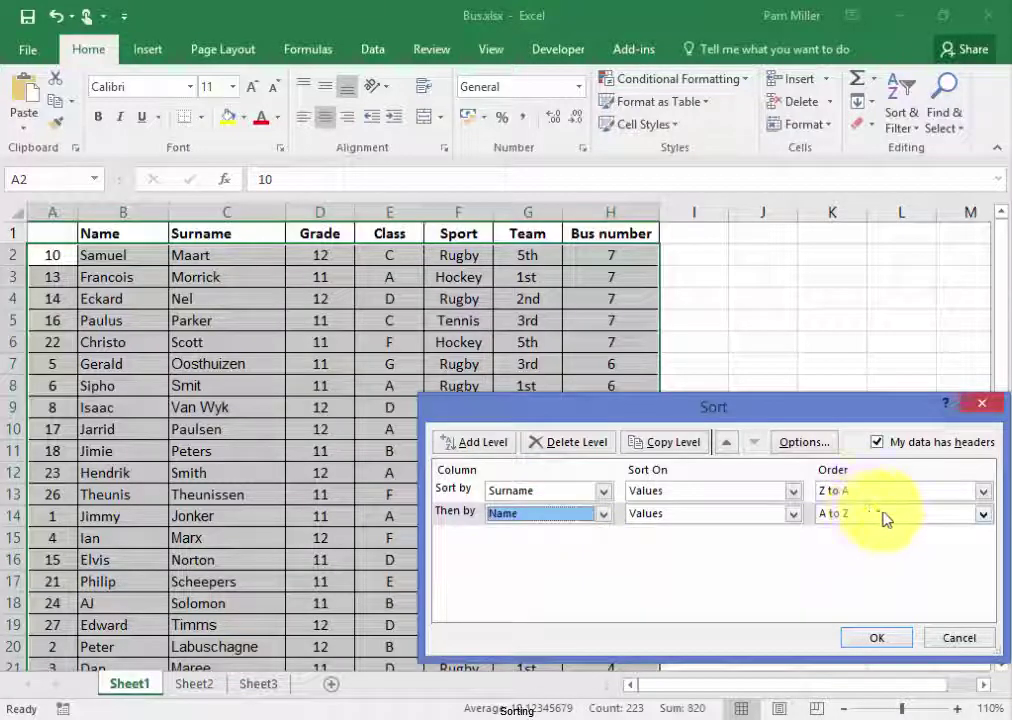
left_click(982, 513)
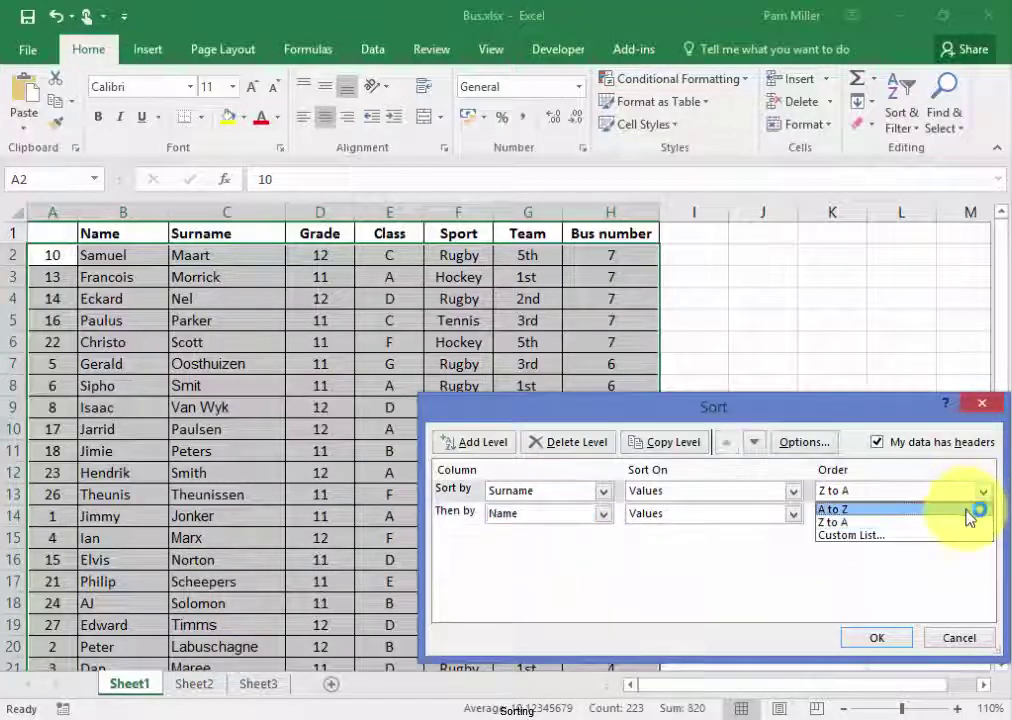
left_click(966, 510)
left_click(880, 640)
left_click(720, 544)
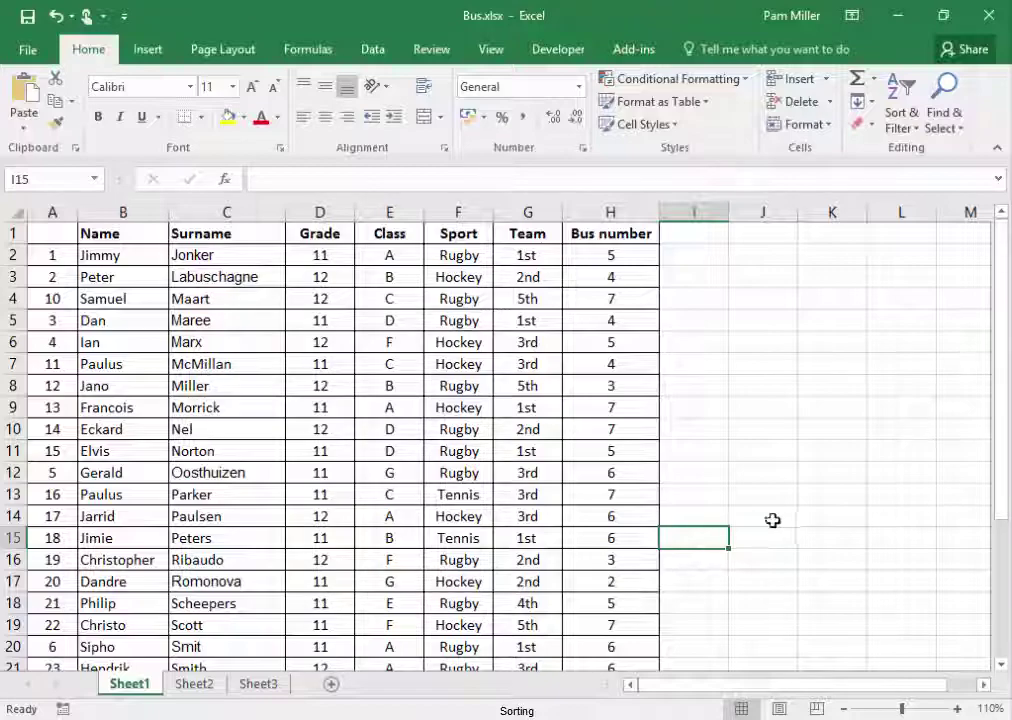
Scroll the sheet and highlight the first eight participants to verify the surname order
left_click(811, 510)
scroll(812, 509, "down", 1)
scroll(812, 509, "down", 2)
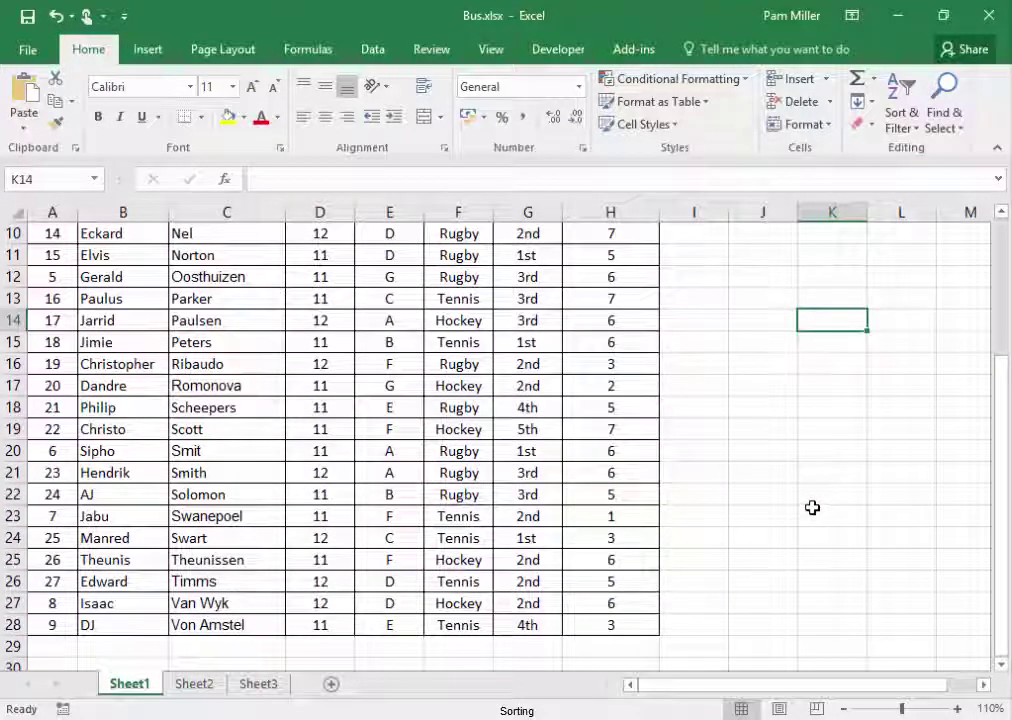
scroll(812, 508, "up", 2)
scroll(810, 506, "up", 1)
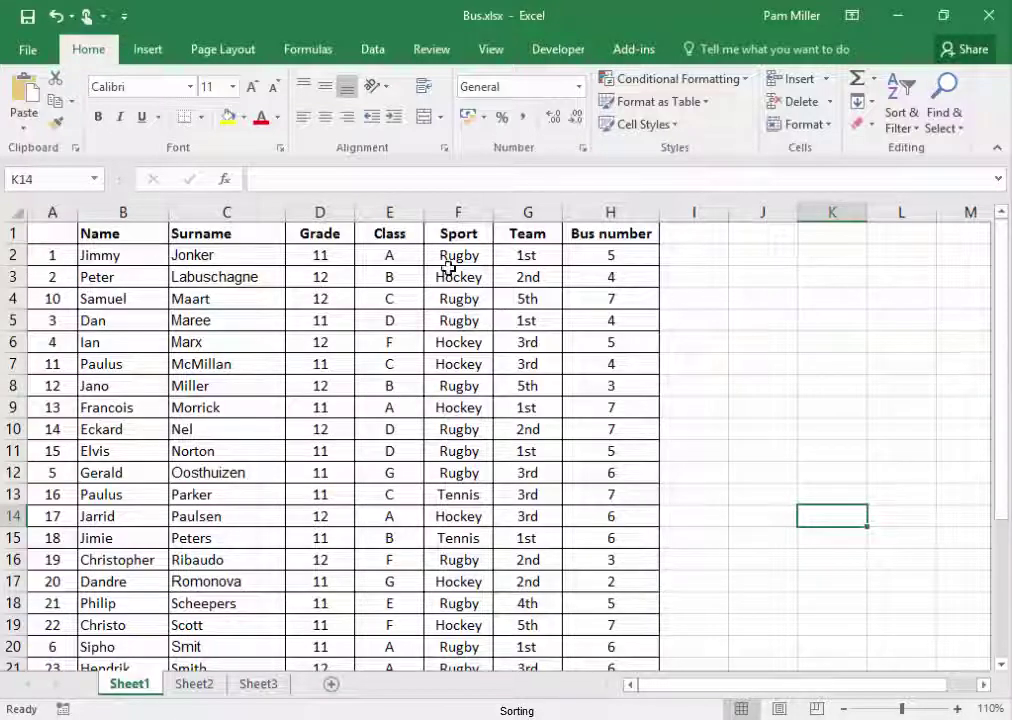
left_click_drag(40, 231, 626, 404)
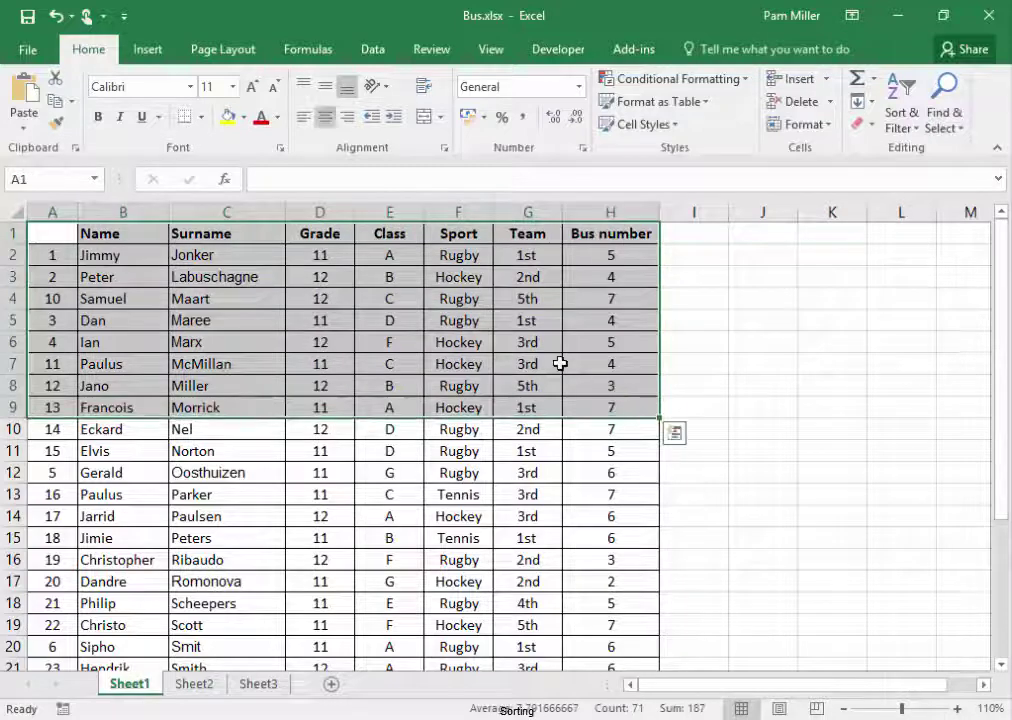
left_click(786, 428)
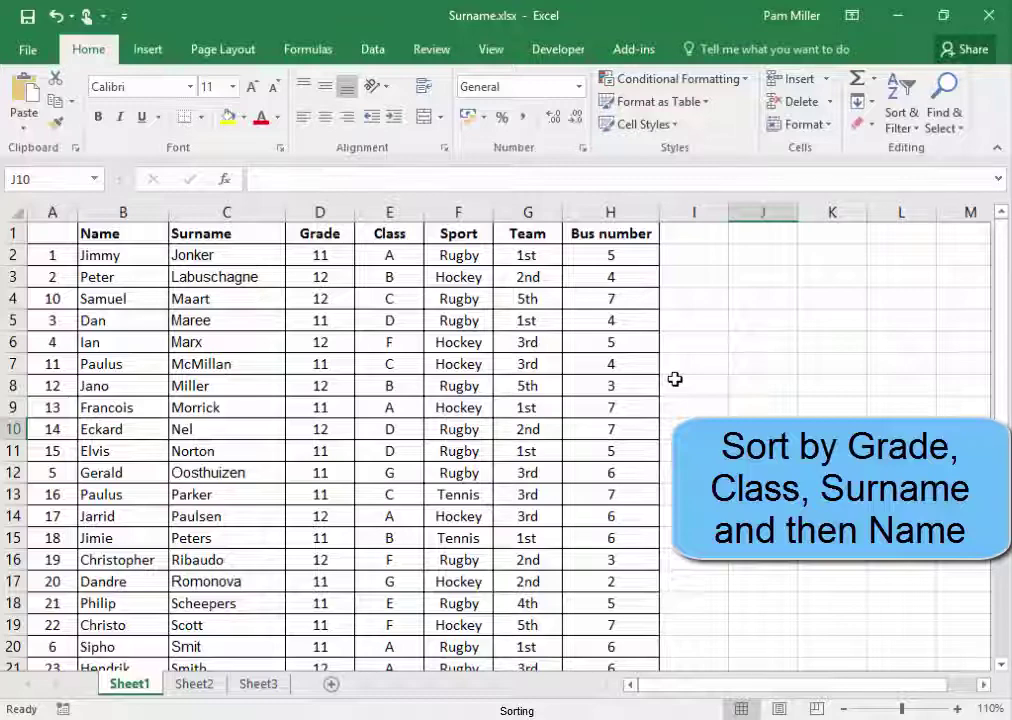
Select the table A1:H28 and set Grade, then Class, as the first two sort keys
left_click(54, 233)
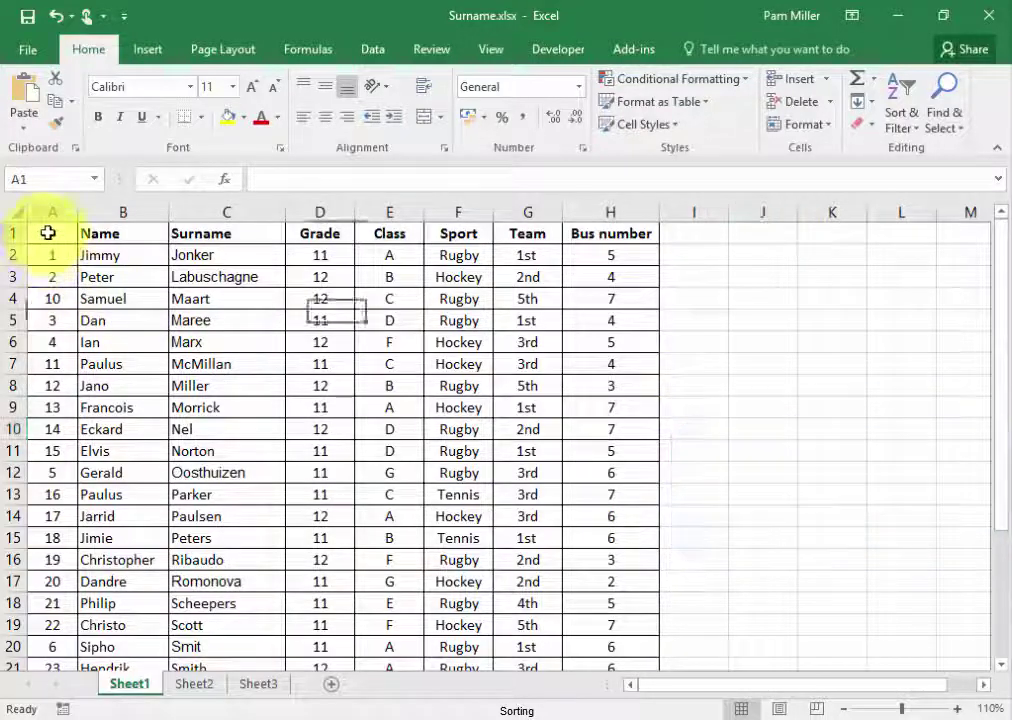
left_click_drag(54, 233, 607, 690)
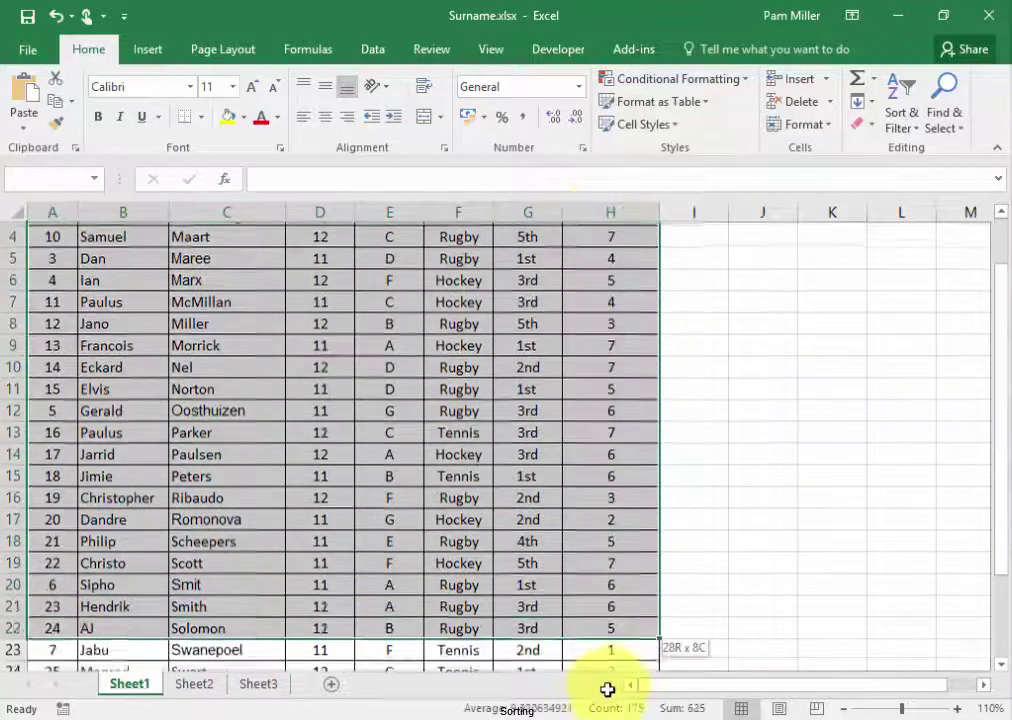
left_click_drag(607, 690, 601, 614)
left_click(902, 115)
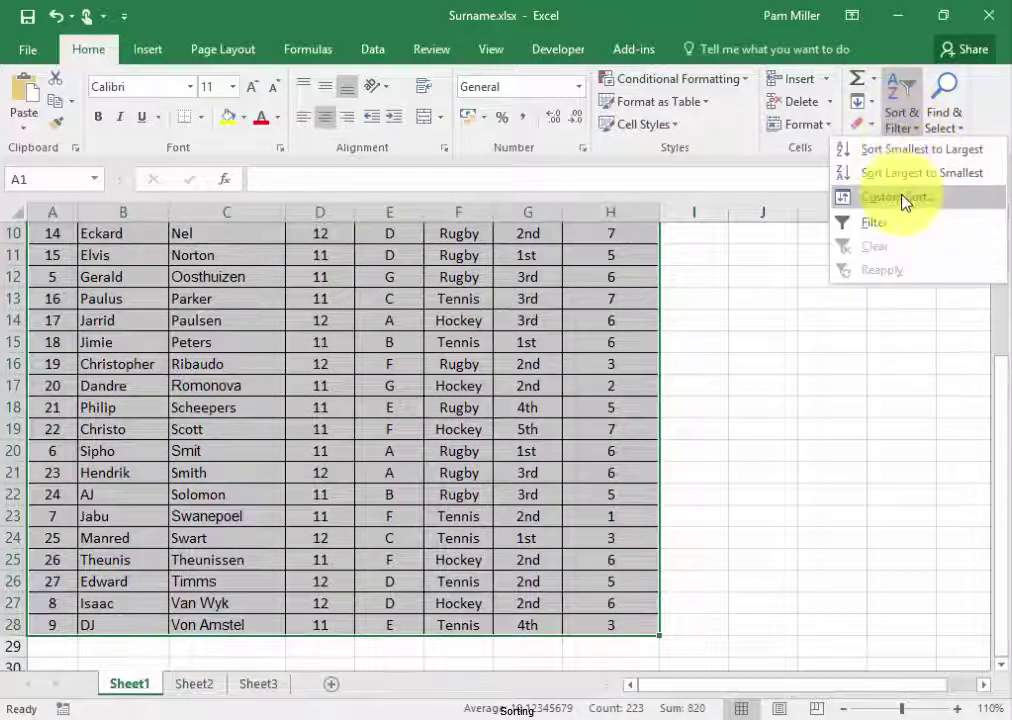
left_click(902, 198)
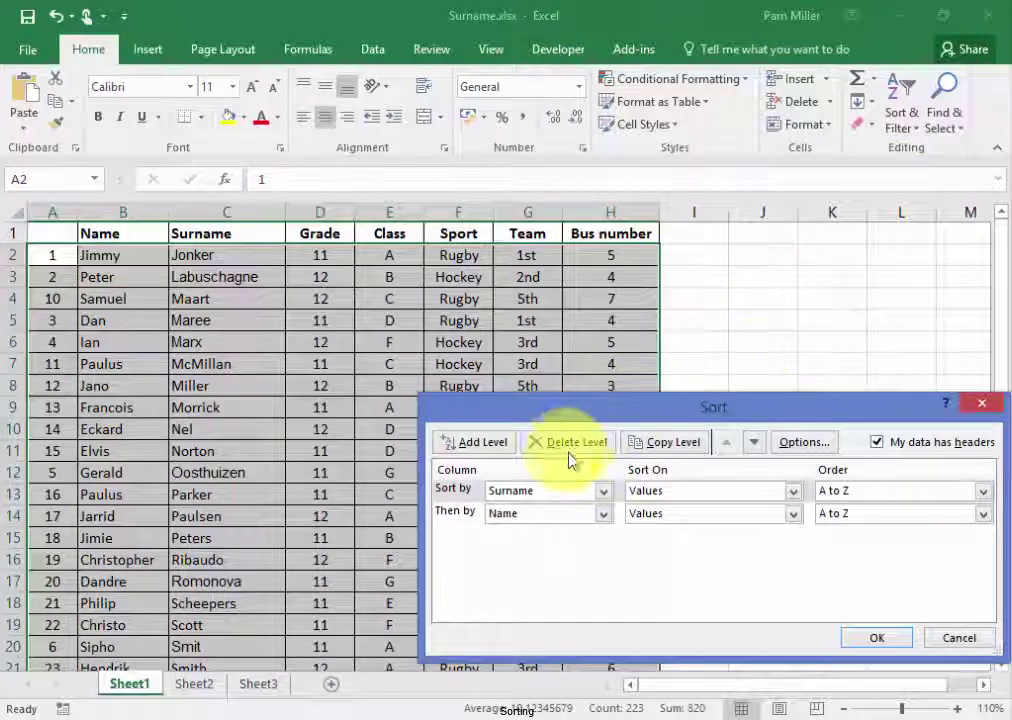
left_click(603, 491)
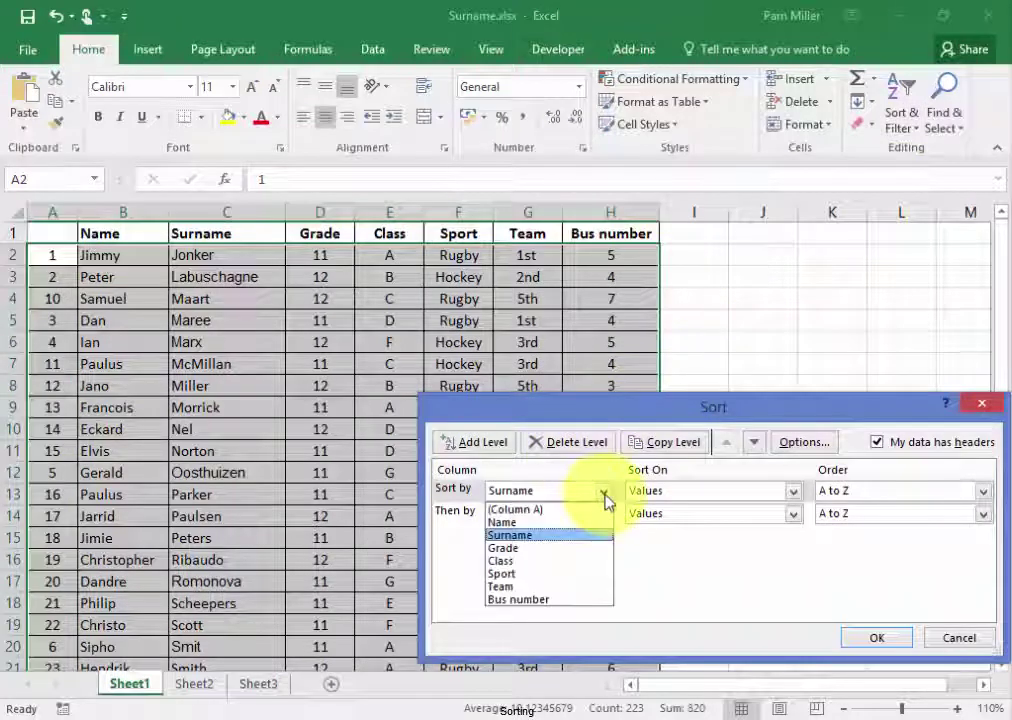
left_click(585, 548)
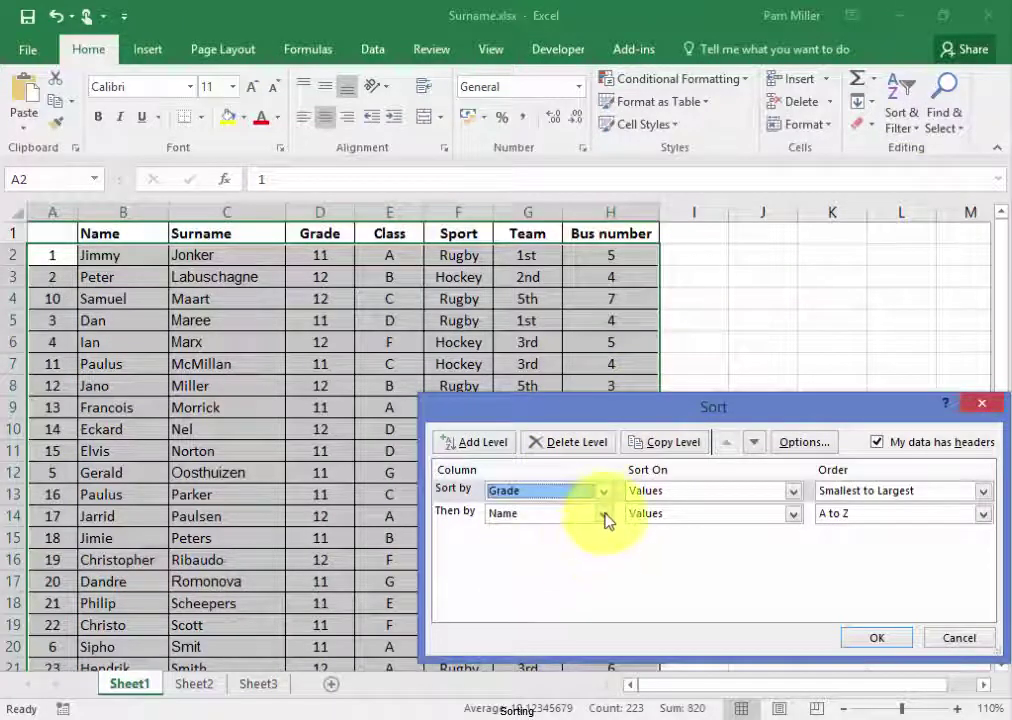
left_click(603, 514)
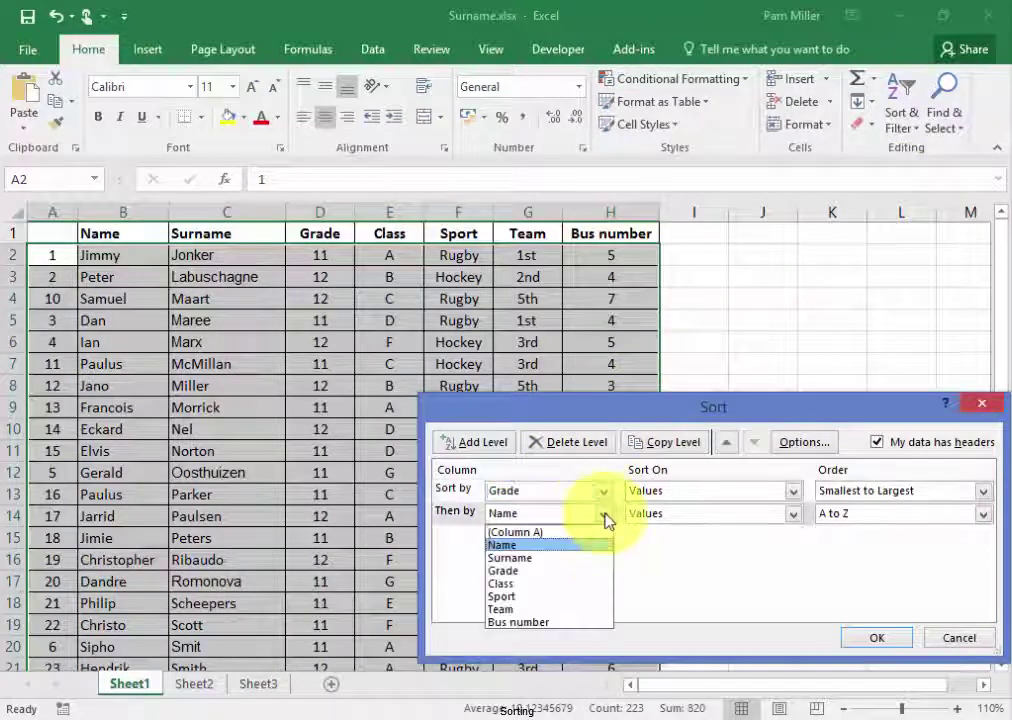
left_click(585, 597)
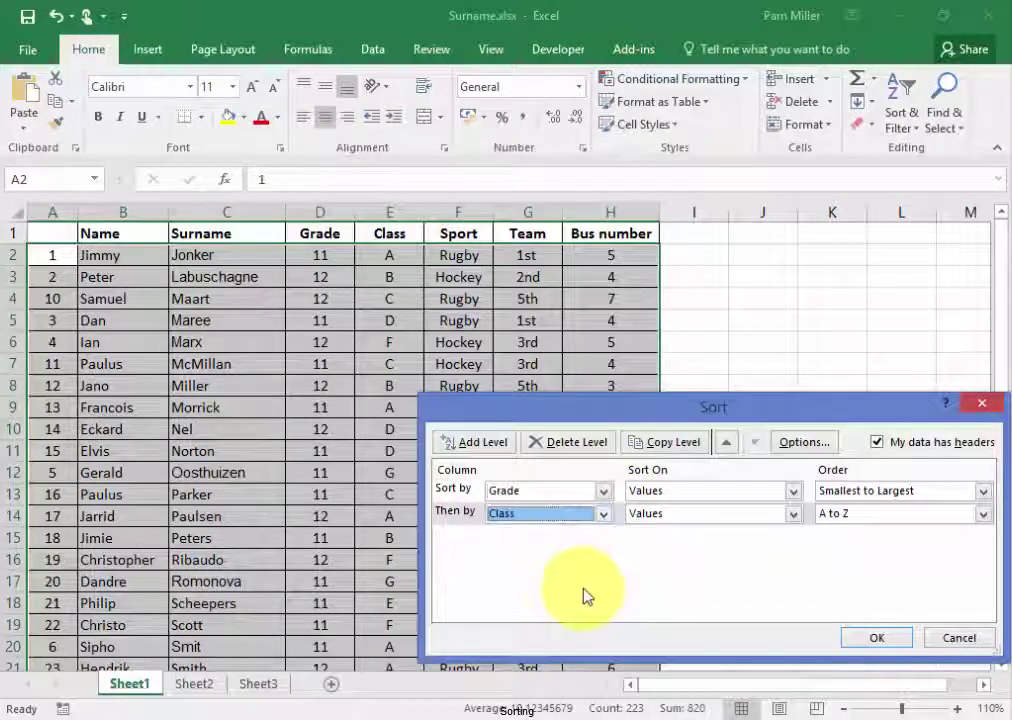
Add Surname and Name as the third and fourth sort levels
left_click(492, 445)
left_click(605, 538)
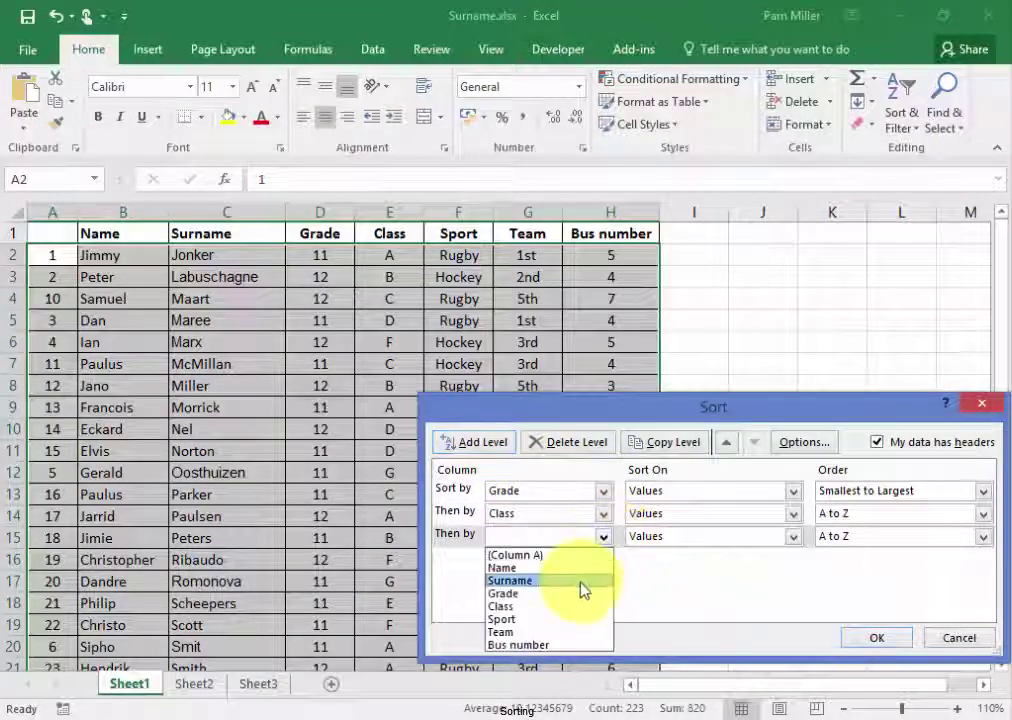
left_click(580, 582)
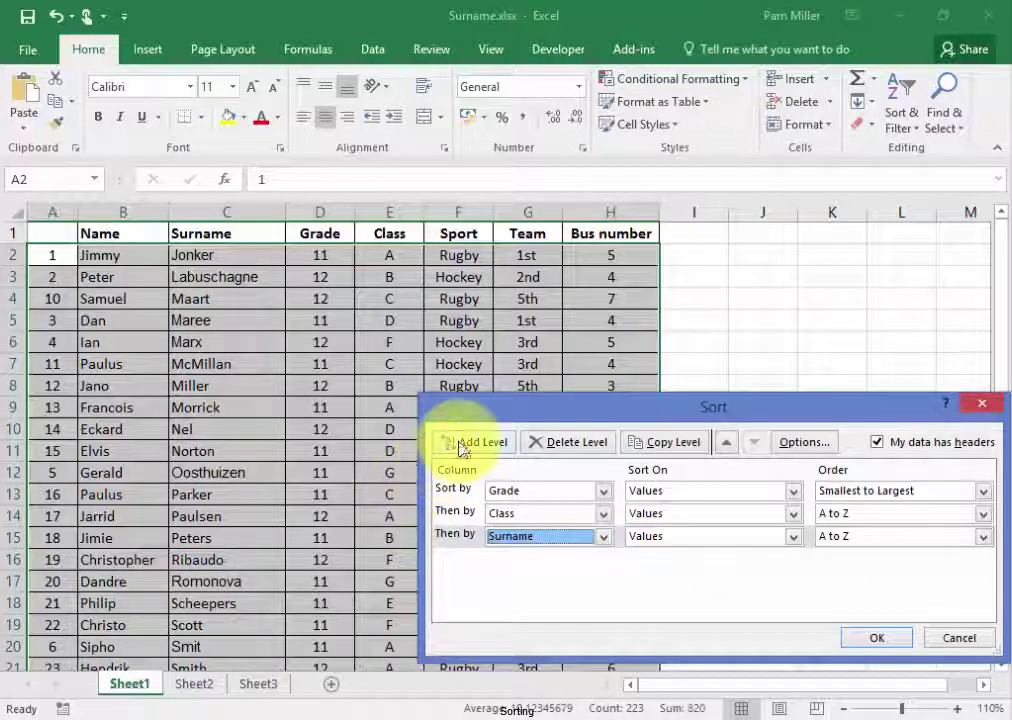
left_click(470, 442)
left_click(603, 559)
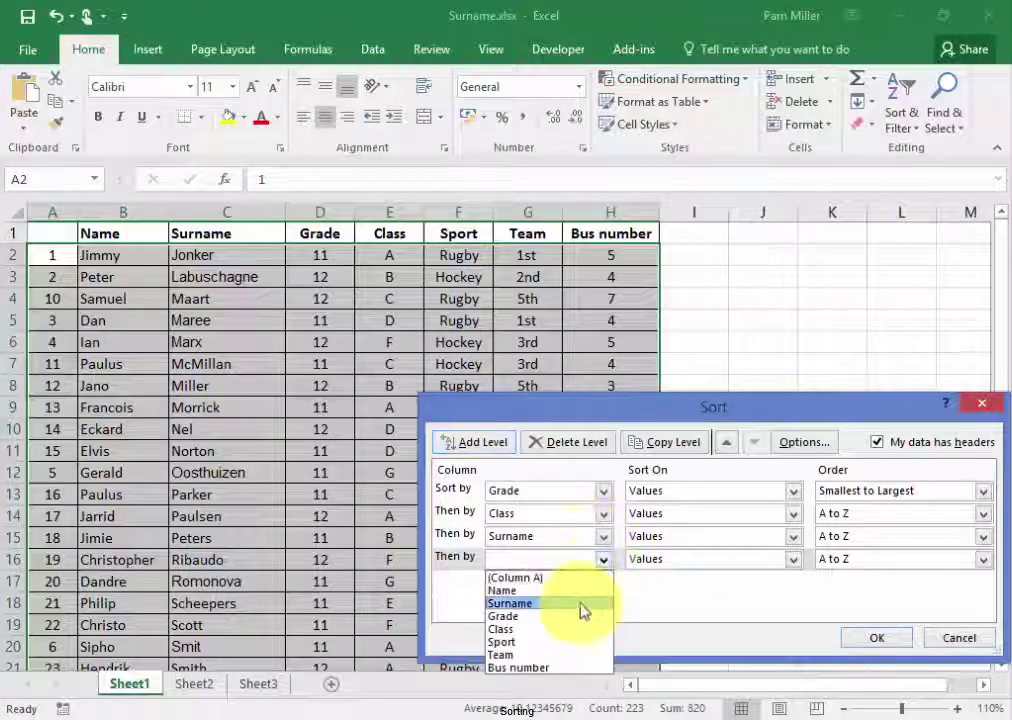
left_click(580, 591)
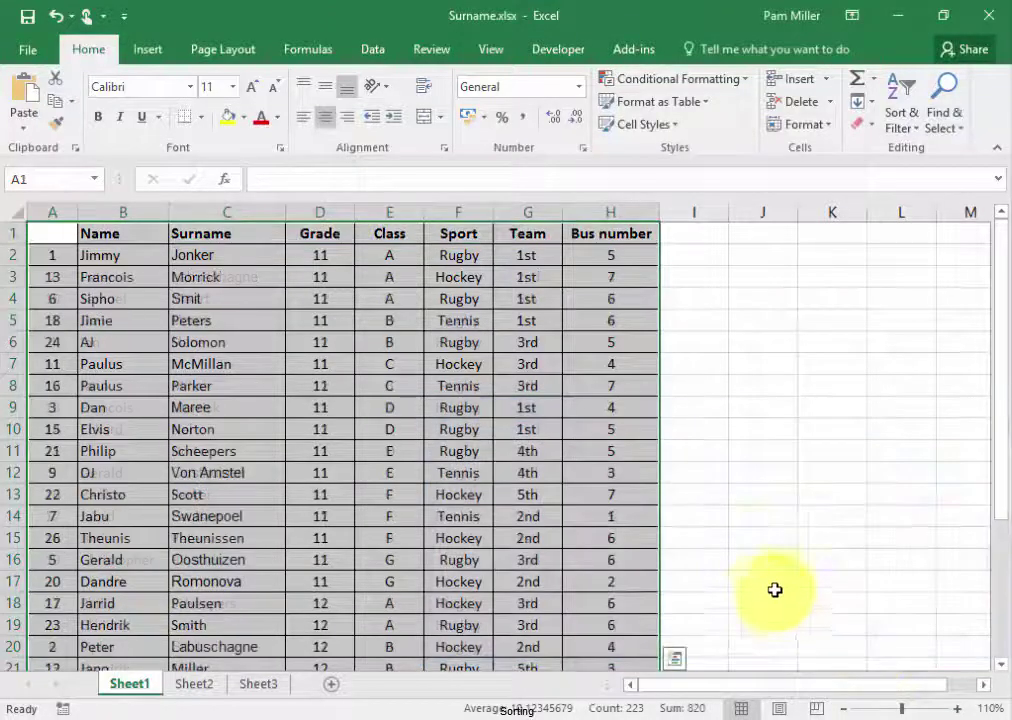
left_click(751, 526)
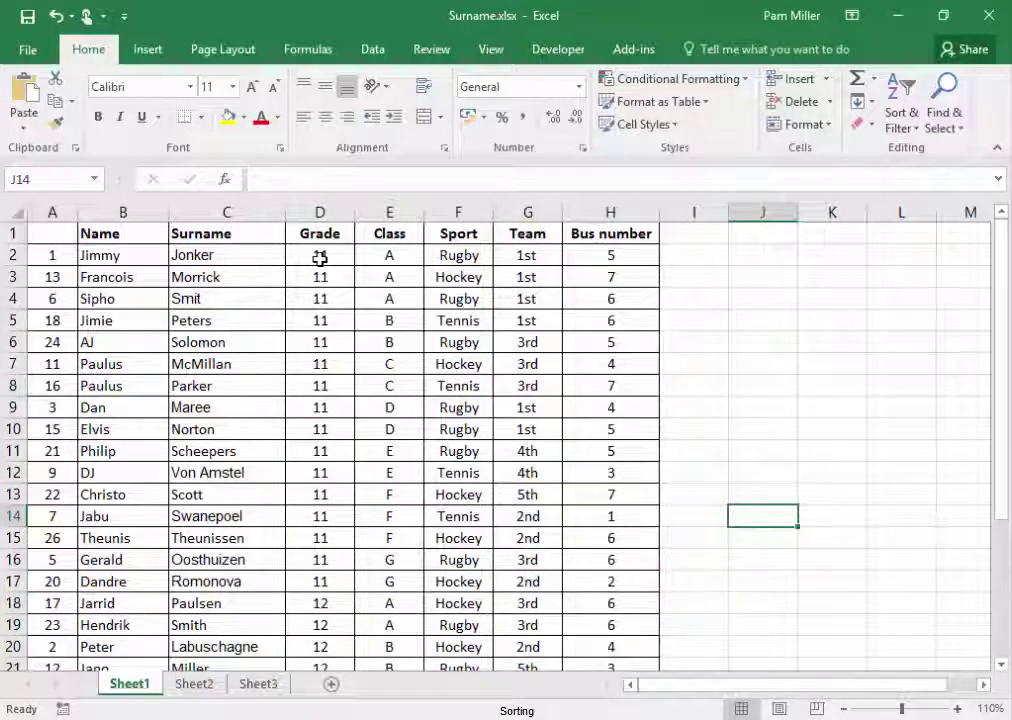
scroll(348, 598, "down", 2)
scroll(345, 596, "down", 3)
scroll(927, 458, "up", 5)
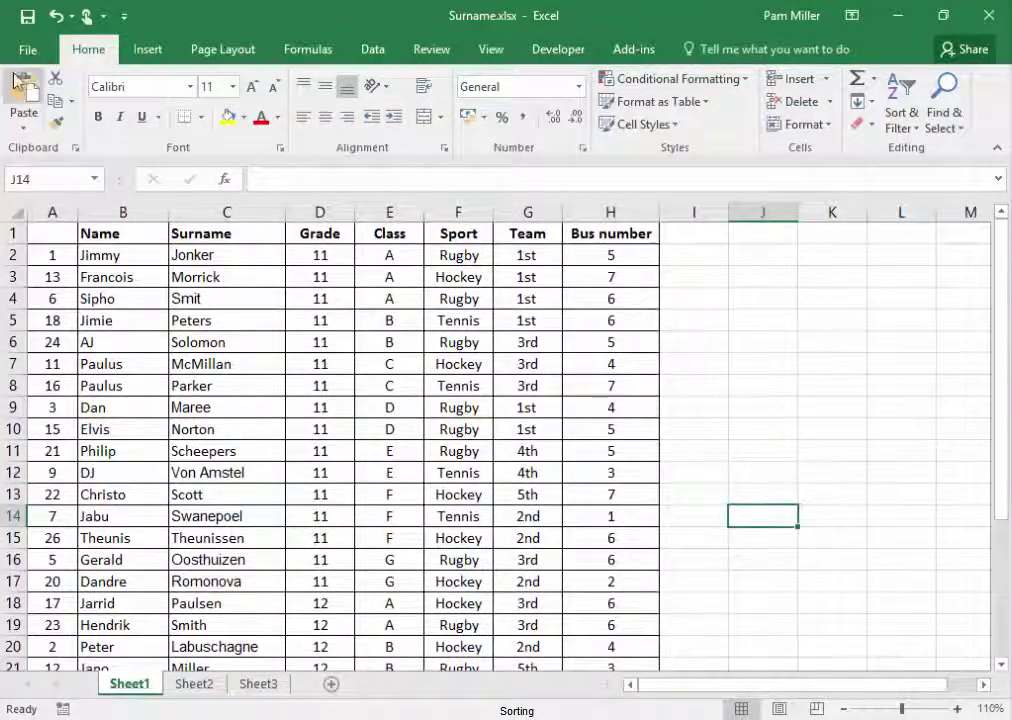
Save the grade-sorted workbook as Grade.xlsx in the current folder
left_click(28, 49)
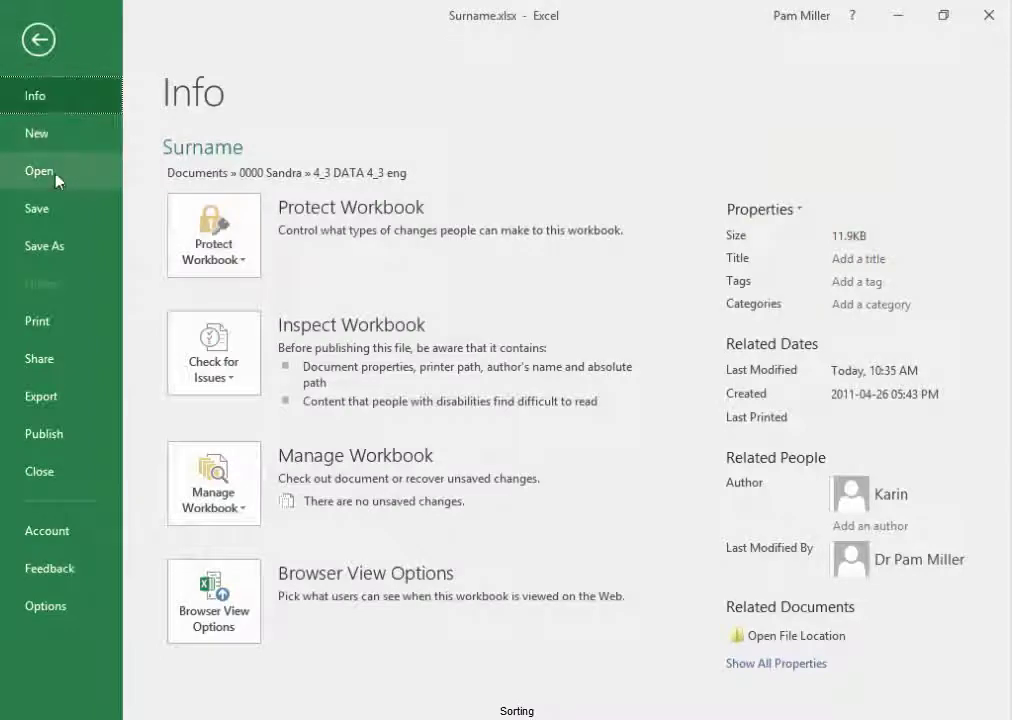
left_click(49, 246)
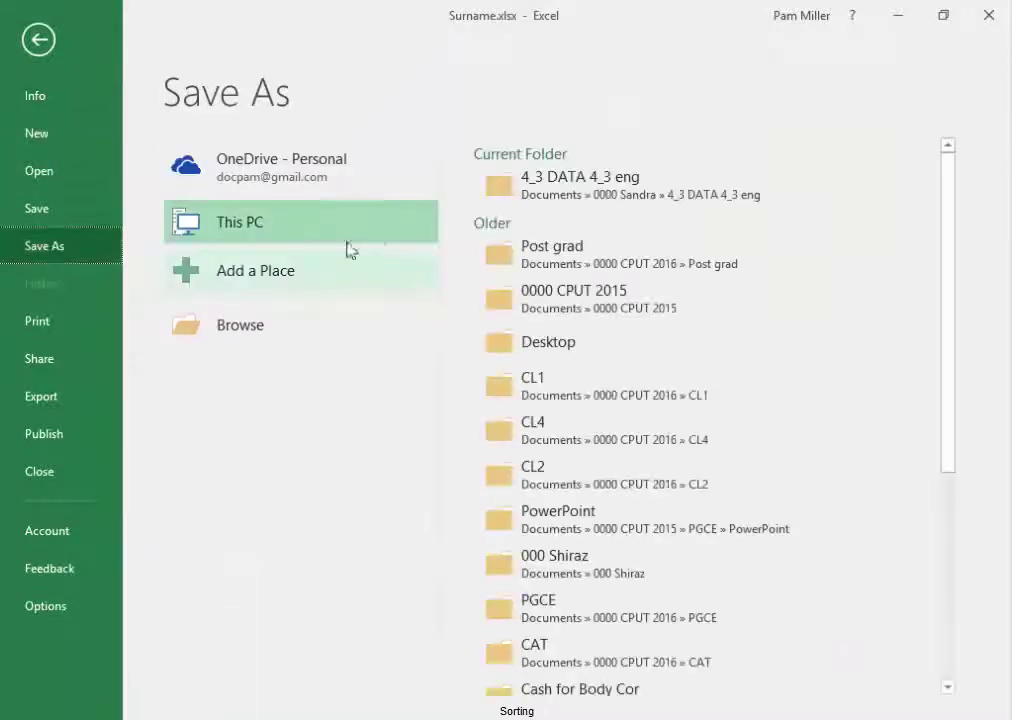
left_click(573, 198)
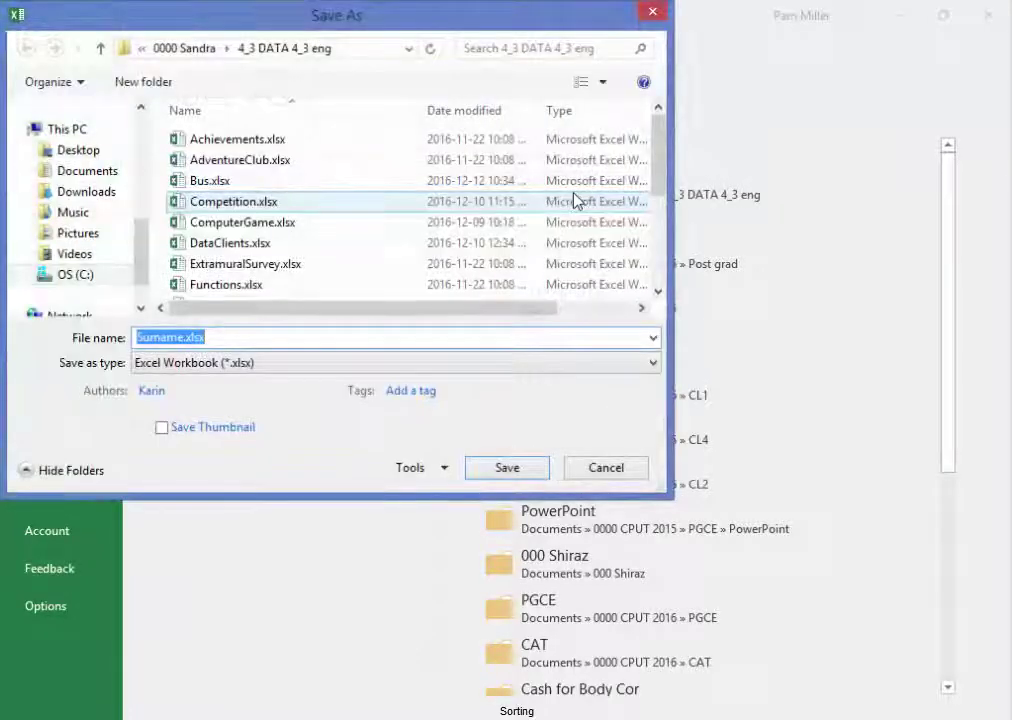
type("Grade")
key("Return")
left_click(756, 462)
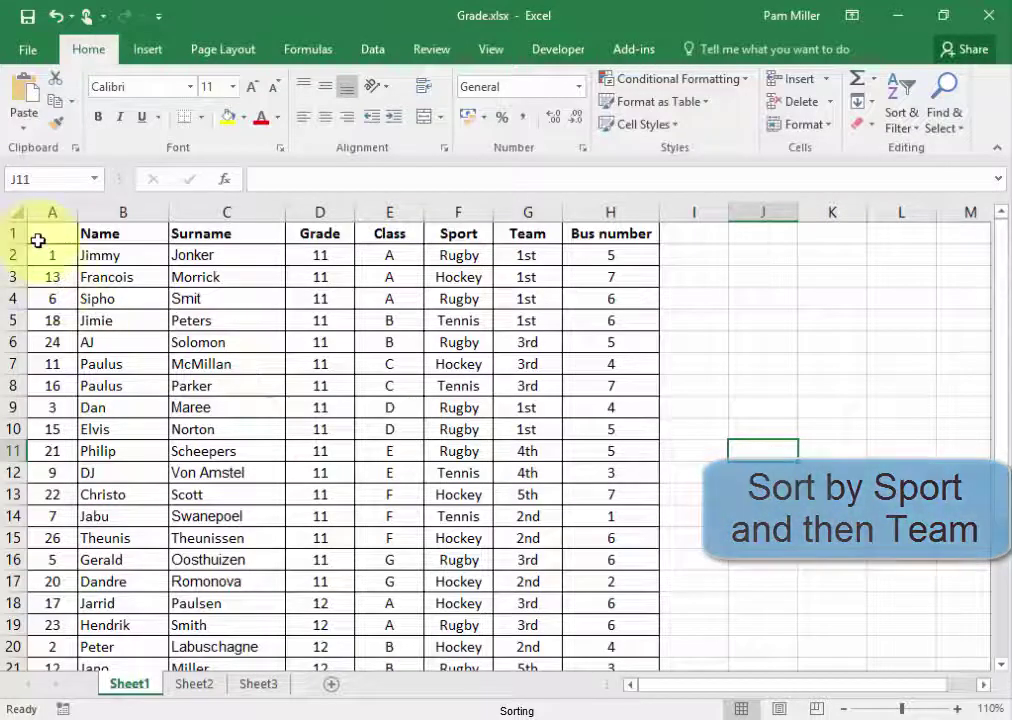
Reselect the whole table from A1 through row 28 and show the Sort & Filter choices
mouse_move(38, 239)
left_mouse_down()
mouse_move(637, 625)
mouse_move(635, 668)
left_mouse_up()
left_click(735, 520)
scroll(690, 505, "down", 1)
scroll(560, 480, "up", 1)
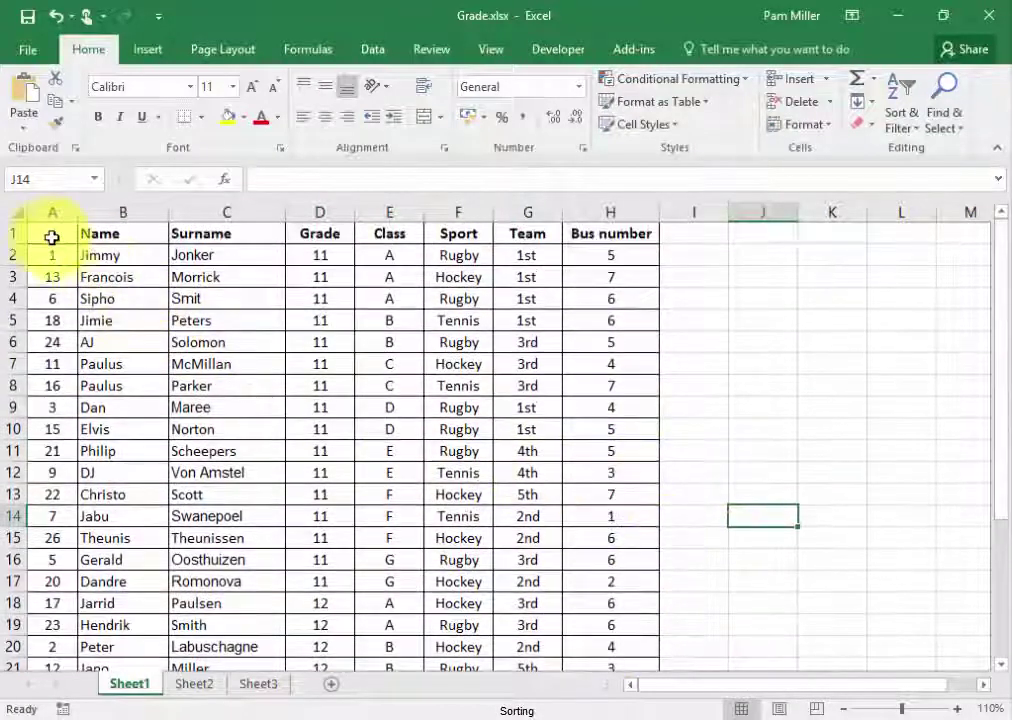
mouse_move(47, 233)
left_mouse_down()
mouse_move(578, 248)
mouse_move(569, 706)
mouse_move(556, 688)
mouse_move(592, 666)
mouse_move(617, 626)
left_mouse_up()
left_click(910, 124)
Change the custom sort keys to Sport first, then Team
left_click(906, 198)
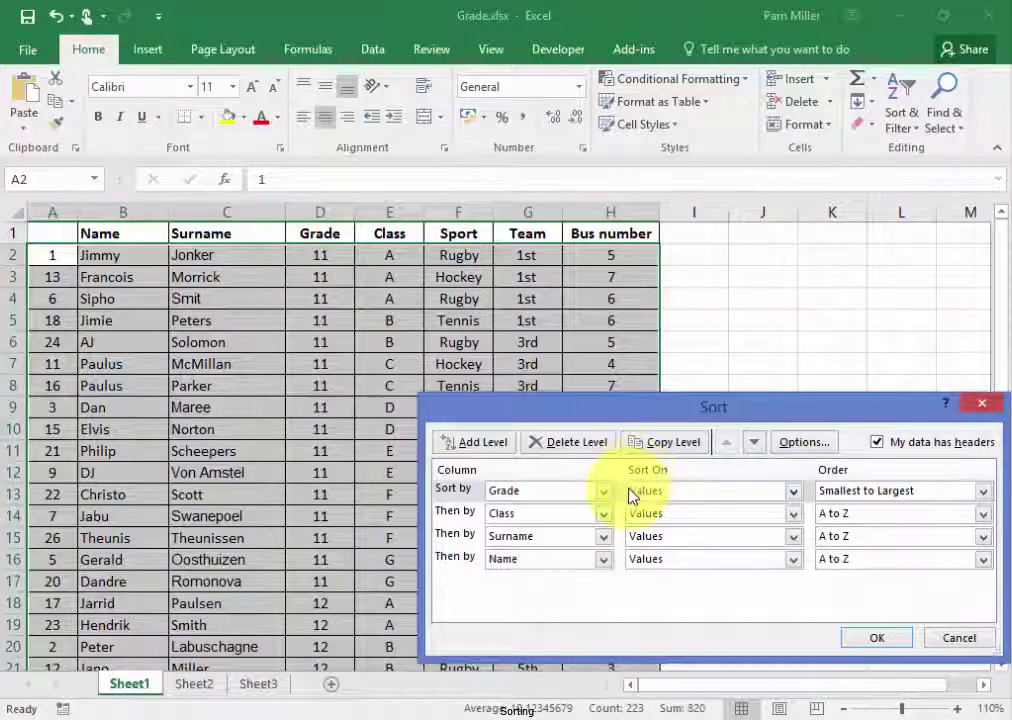
left_click(602, 491)
left_click(583, 574)
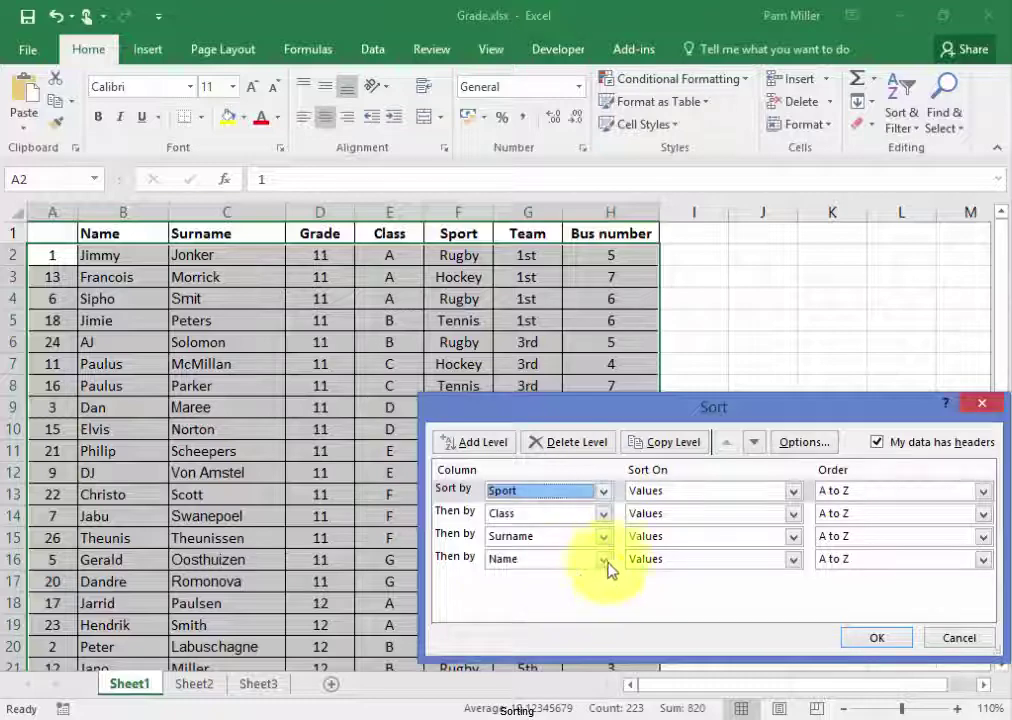
left_click(604, 514)
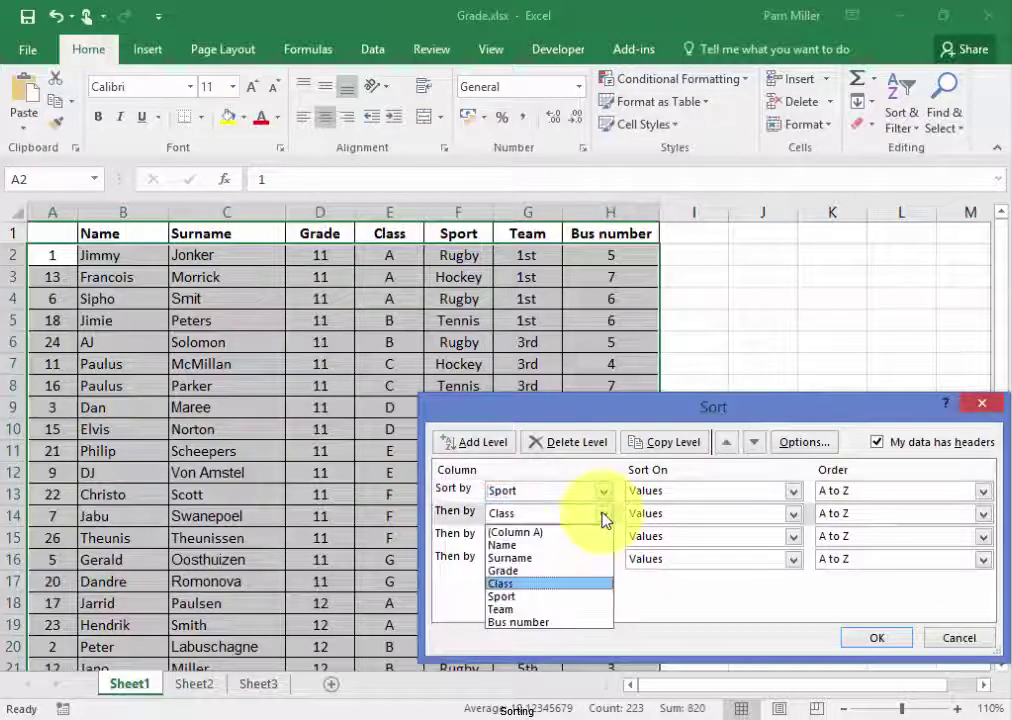
left_click(573, 610)
Delete the Surname and Name sort levels and apply the sport-then-team sort
left_click(548, 540)
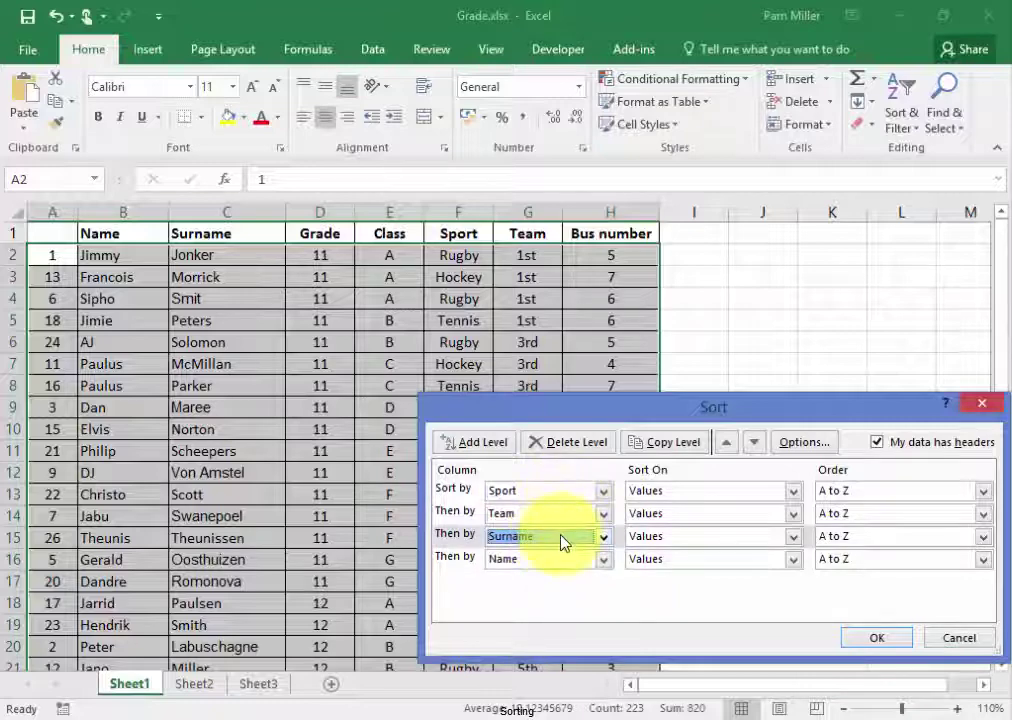
left_click(576, 445)
left_click(553, 538)
left_click(553, 545)
left_click(578, 452)
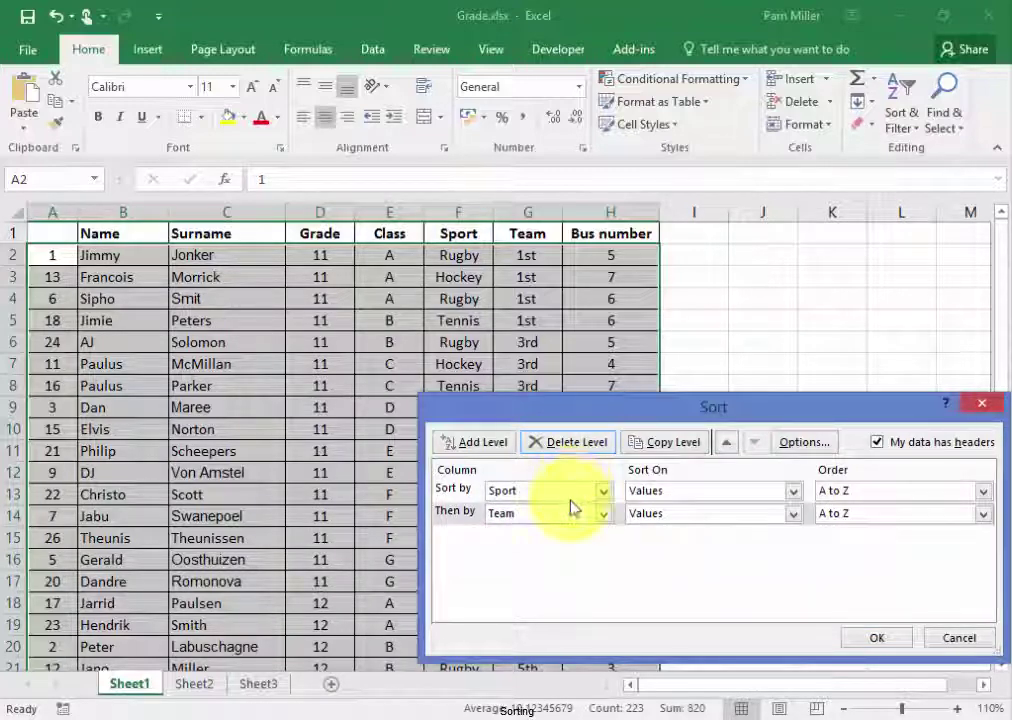
left_click(873, 641)
left_click(777, 409)
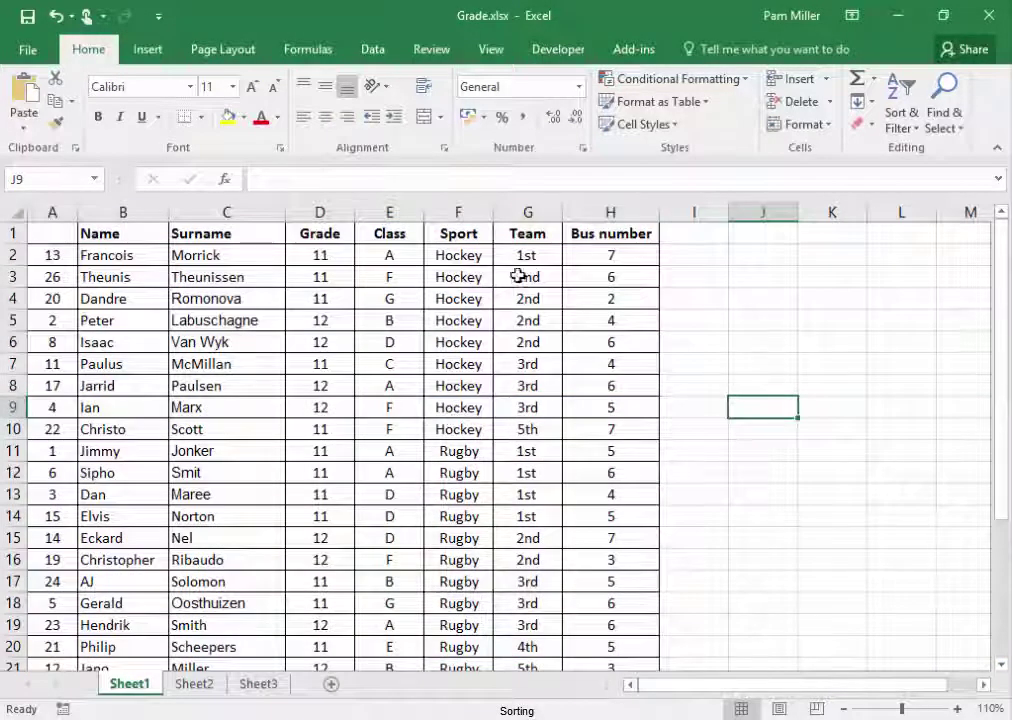
Save the sport-sorted workbook as Sport.xlsx in the current folder
left_click(30, 52)
left_click(44, 247)
left_click(545, 194)
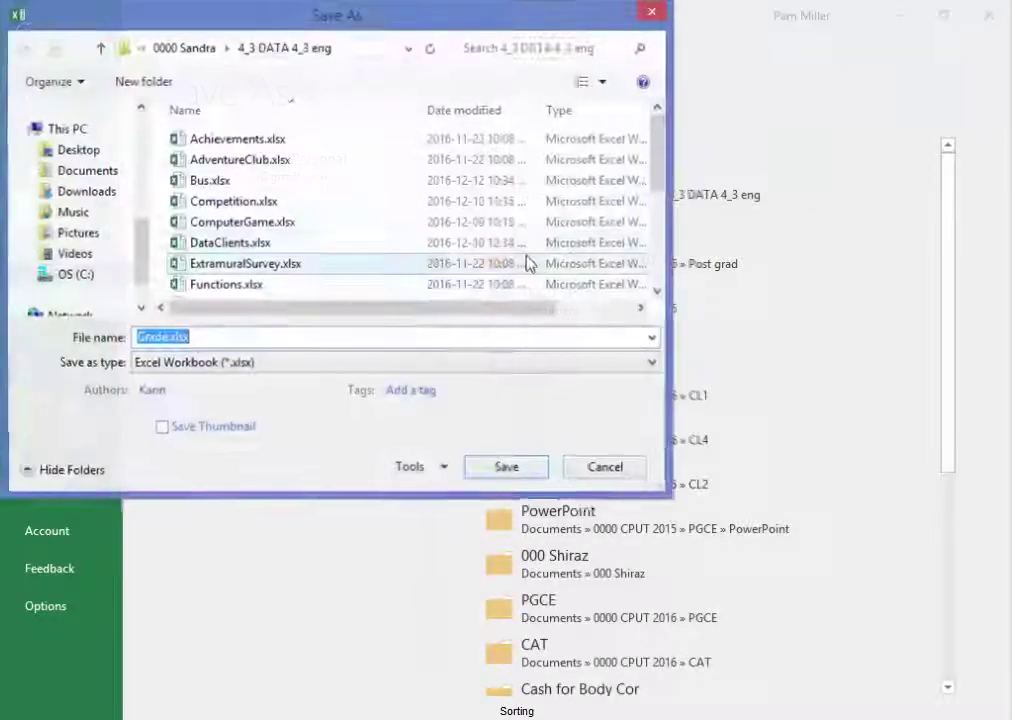
type("Sport")
key("Return")
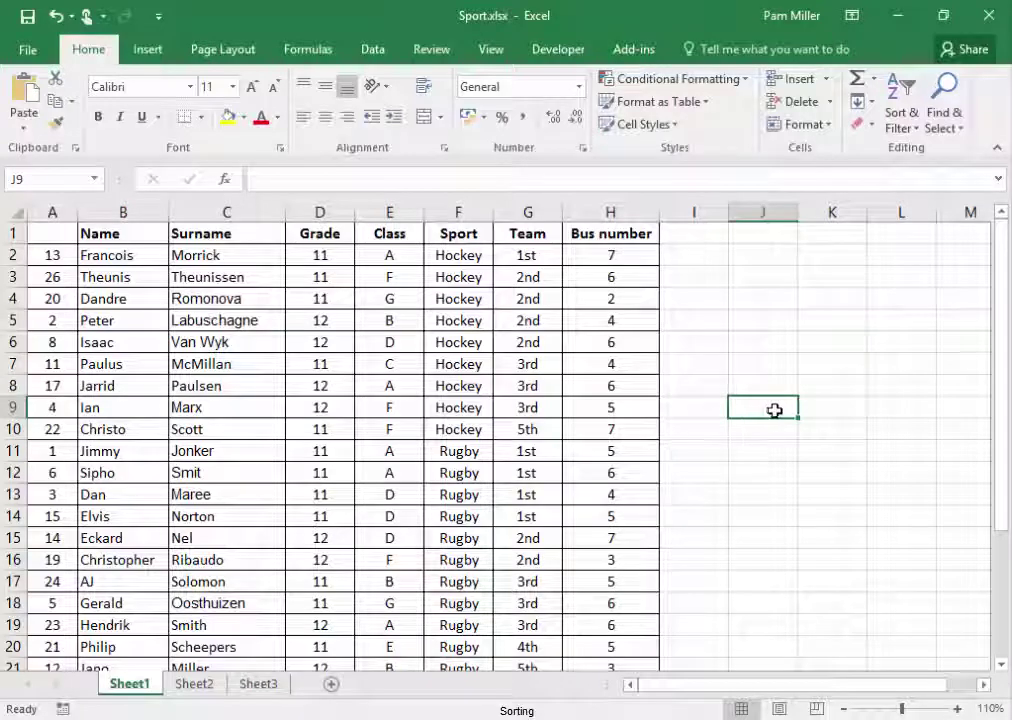
mouse_move(44, 235)
left_mouse_down()
mouse_move(300, 233)
mouse_move(580, 248)
mouse_move(576, 630)
mouse_move(610, 638)
left_mouse_up()
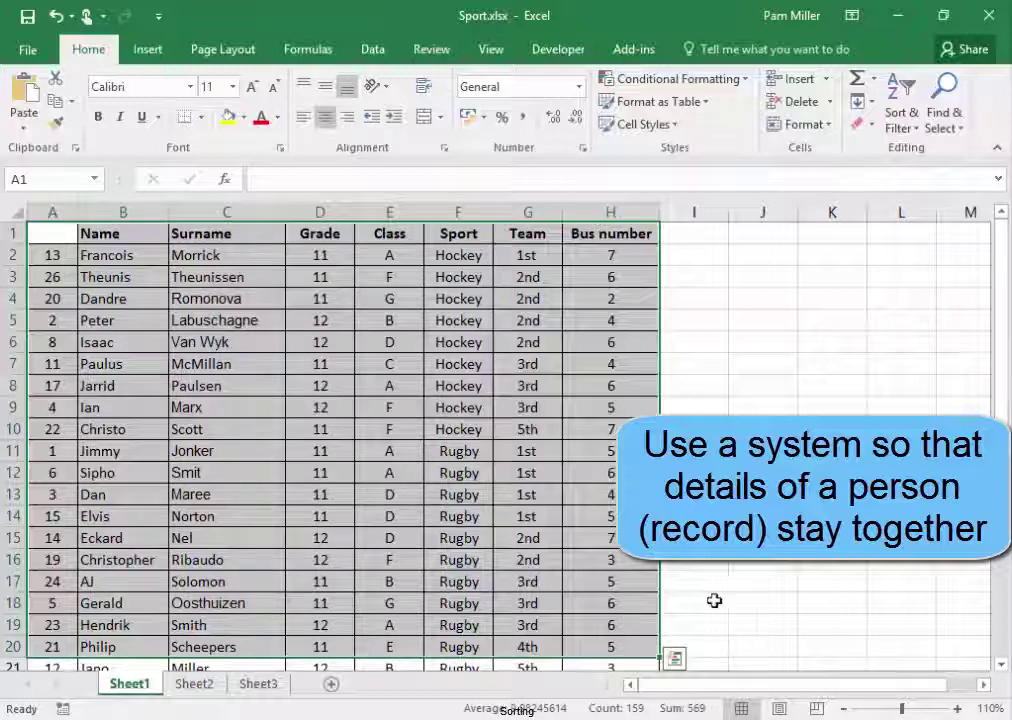
left_click(825, 595)
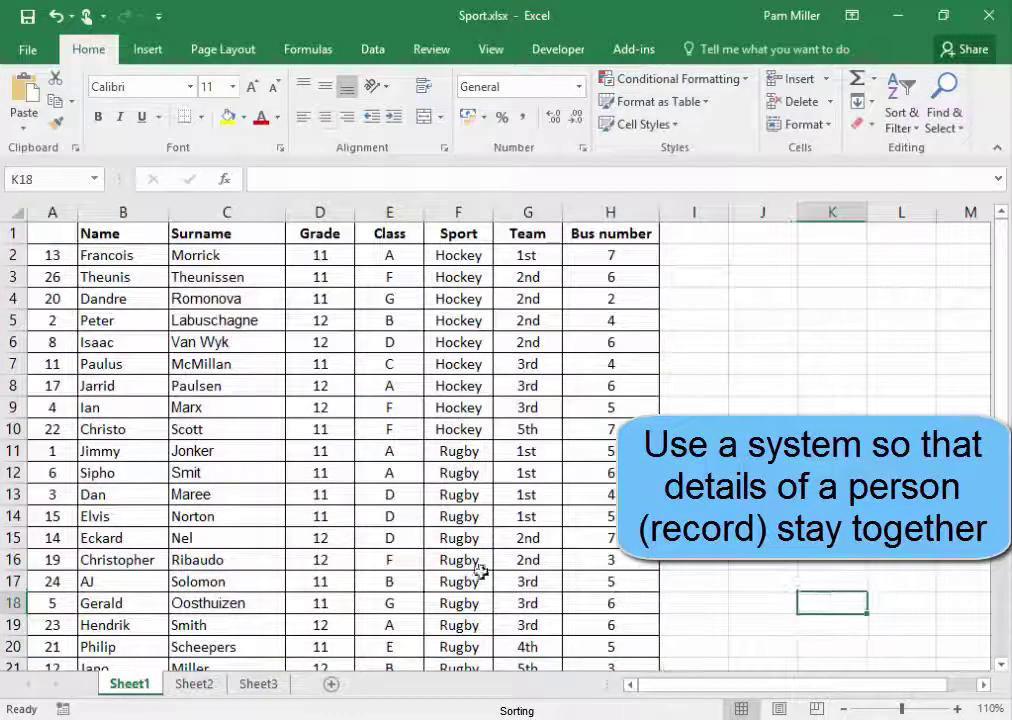
left_click(70, 456)
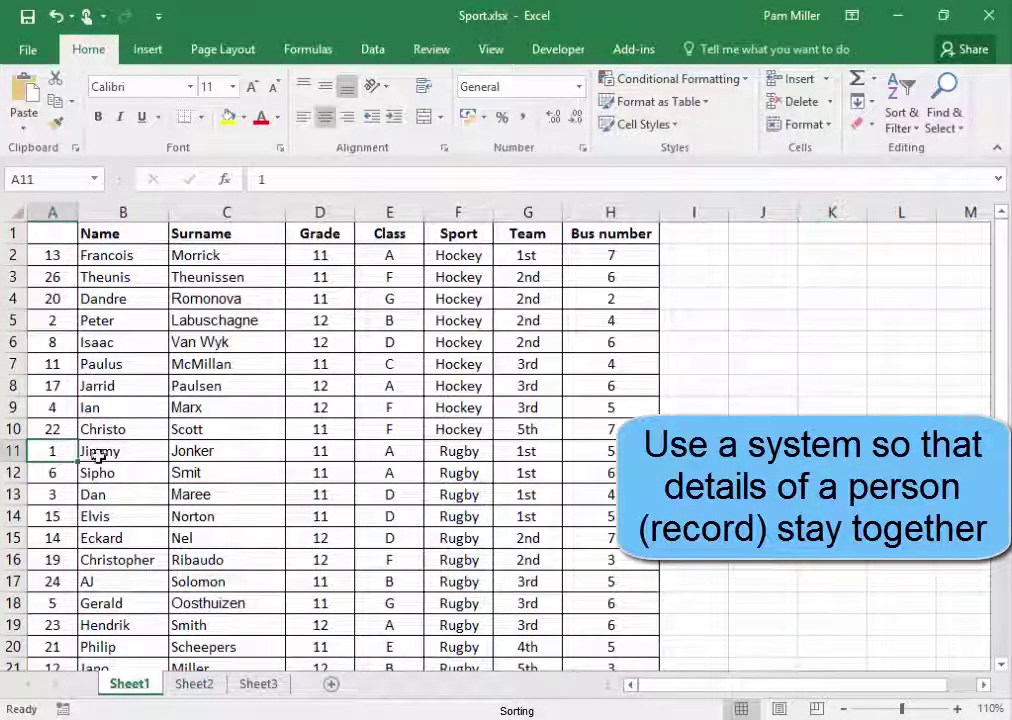